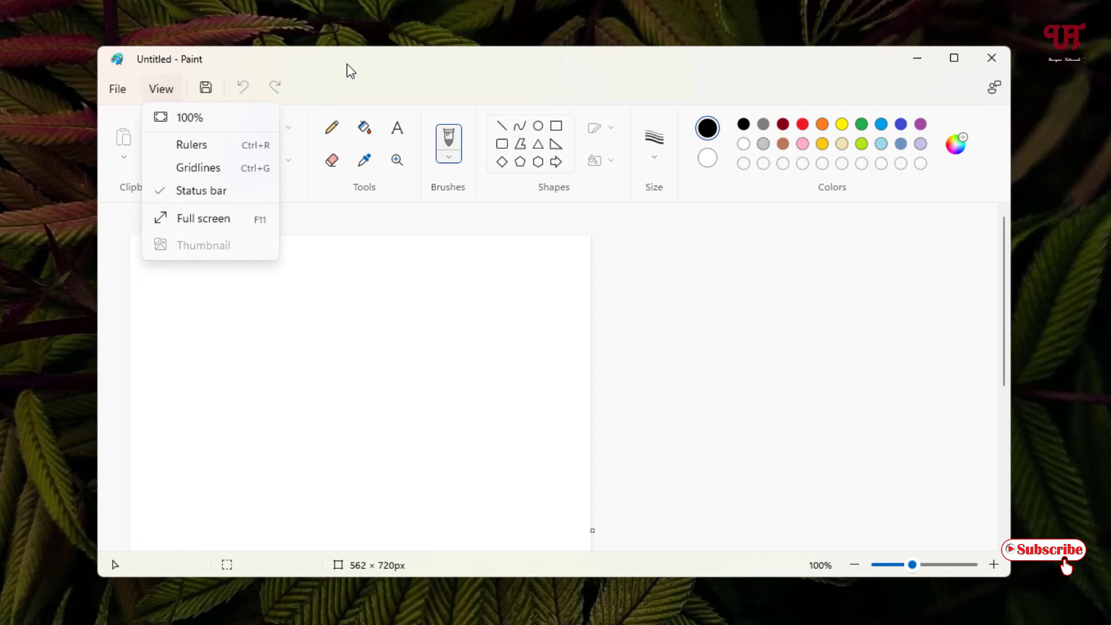
left_click(659, 248)
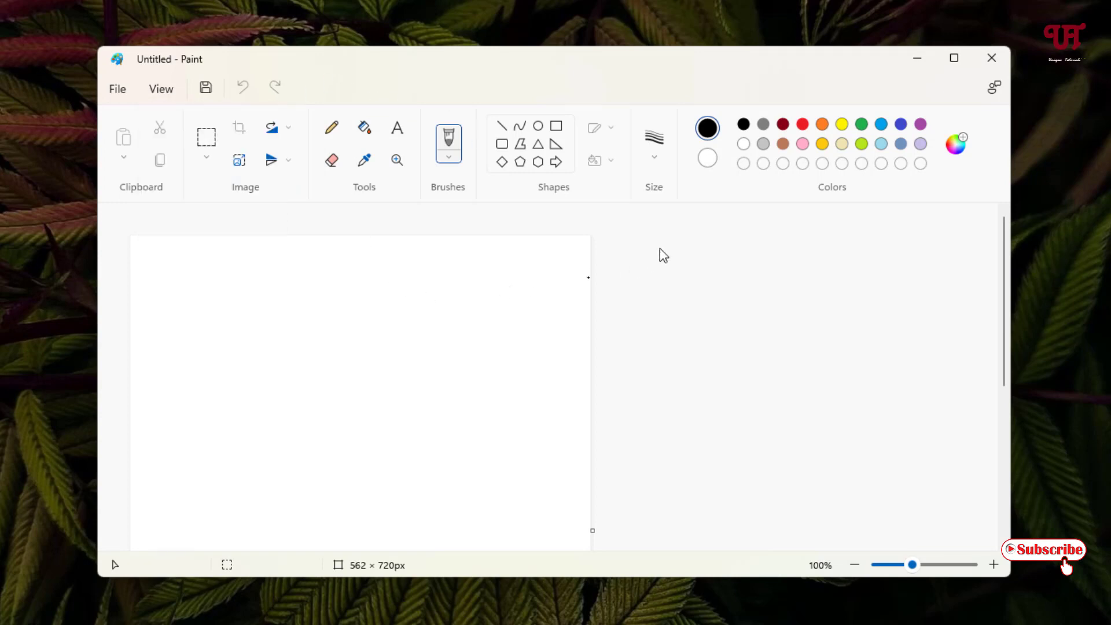
left_click(239, 161)
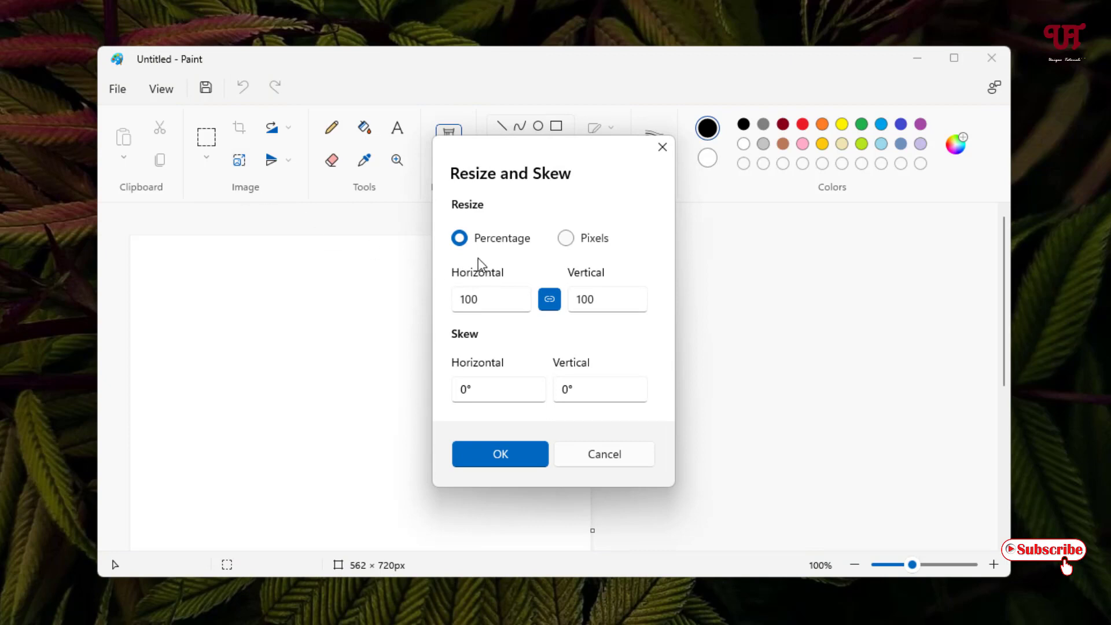
left_click(566, 238)
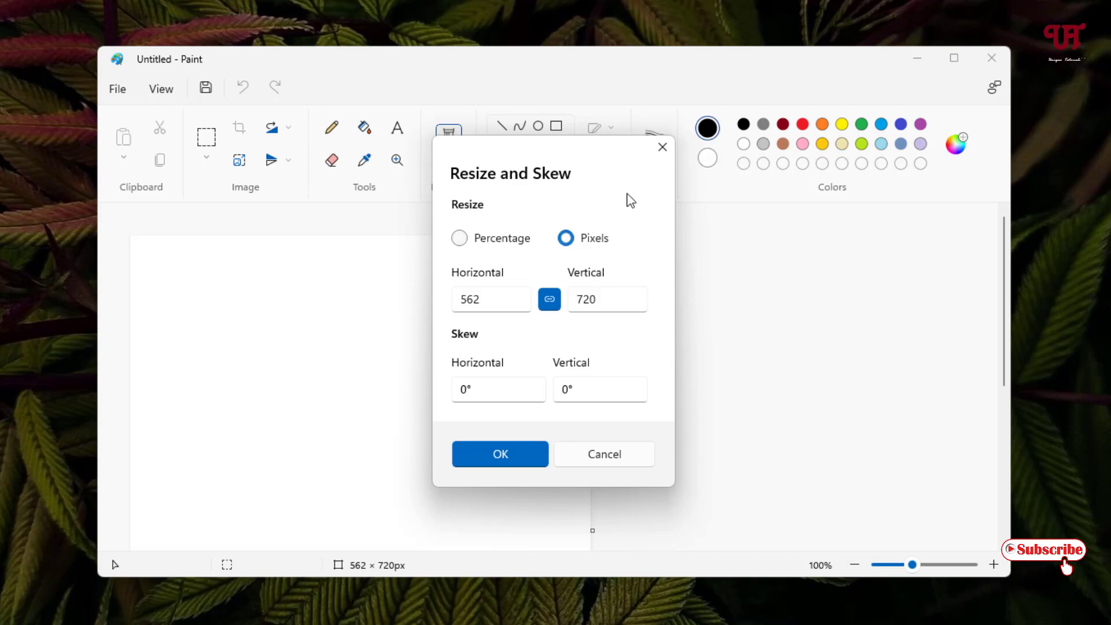
left_click(663, 147)
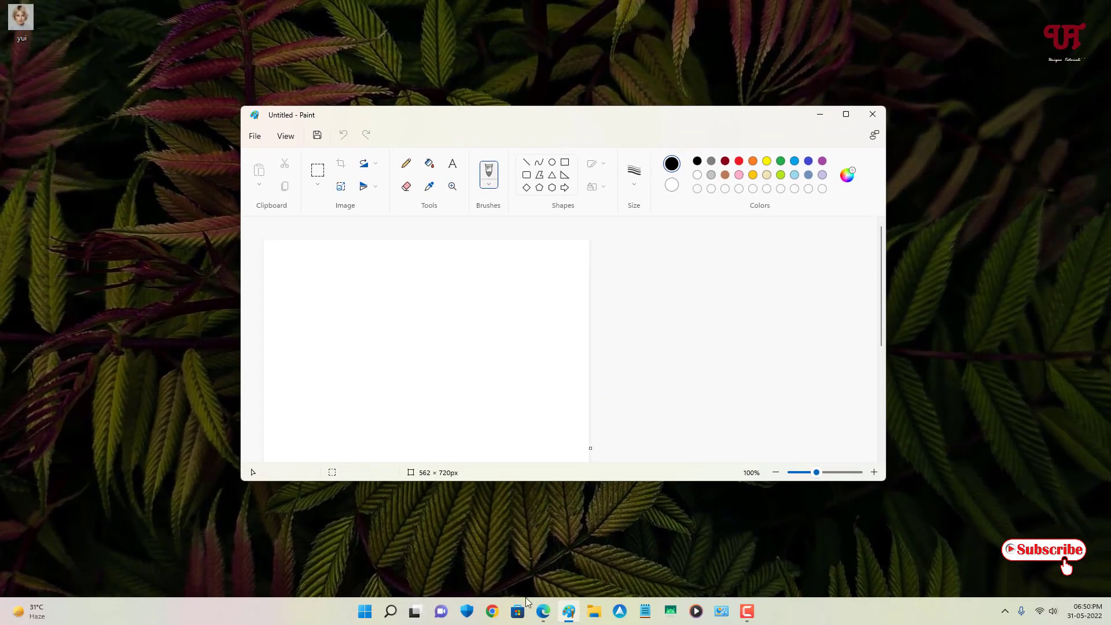
- Maximize the Paint window and set the canvas's horizontal size to 2480 pixels in Resize and Skew, with the aspect ratio unlocked
left_click(542, 611)
left_click(848, 117)
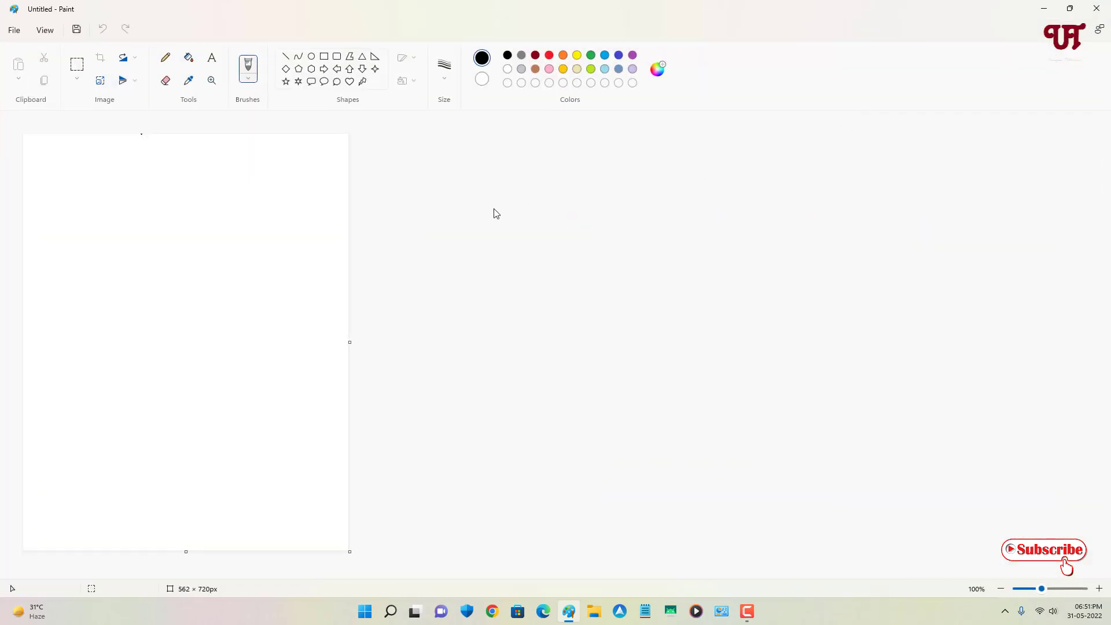
left_click(103, 85)
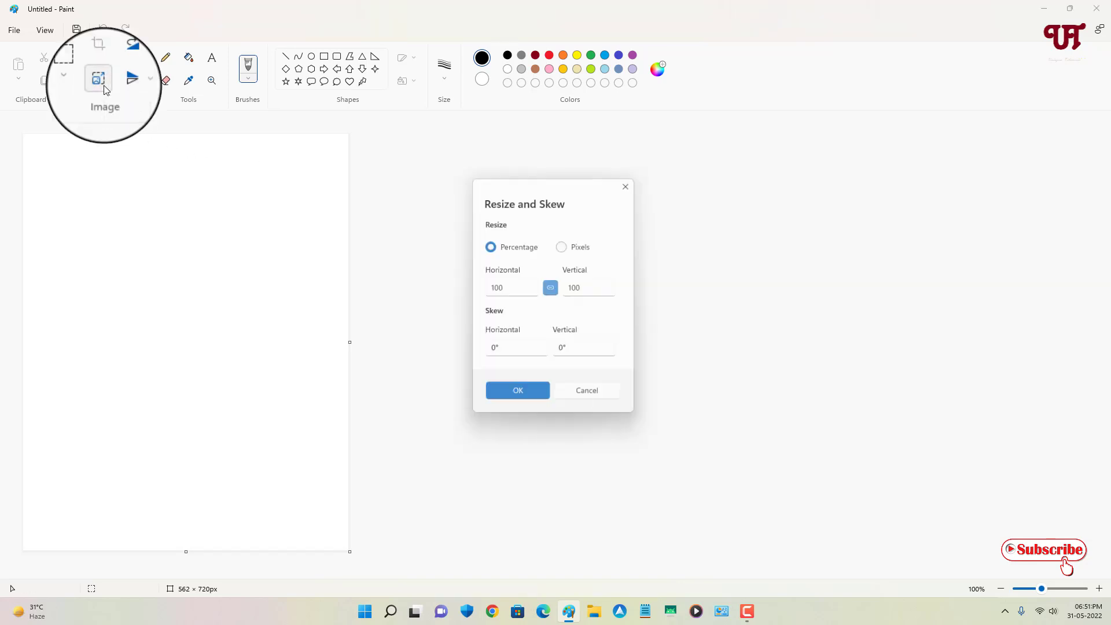
left_click(564, 247)
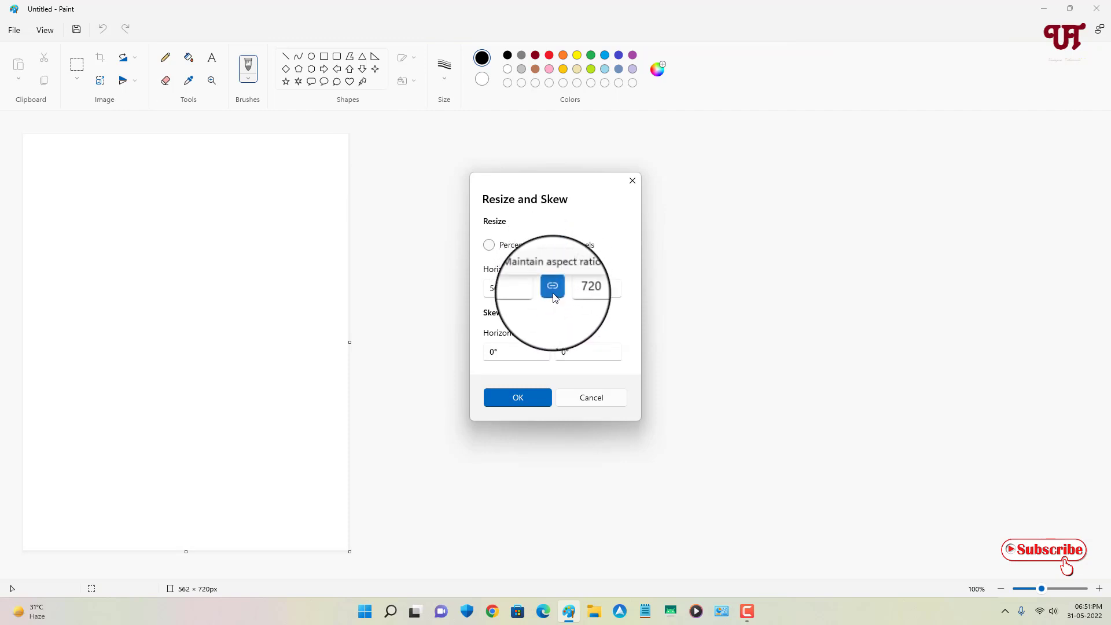
double_click(488, 288)
key("Home")
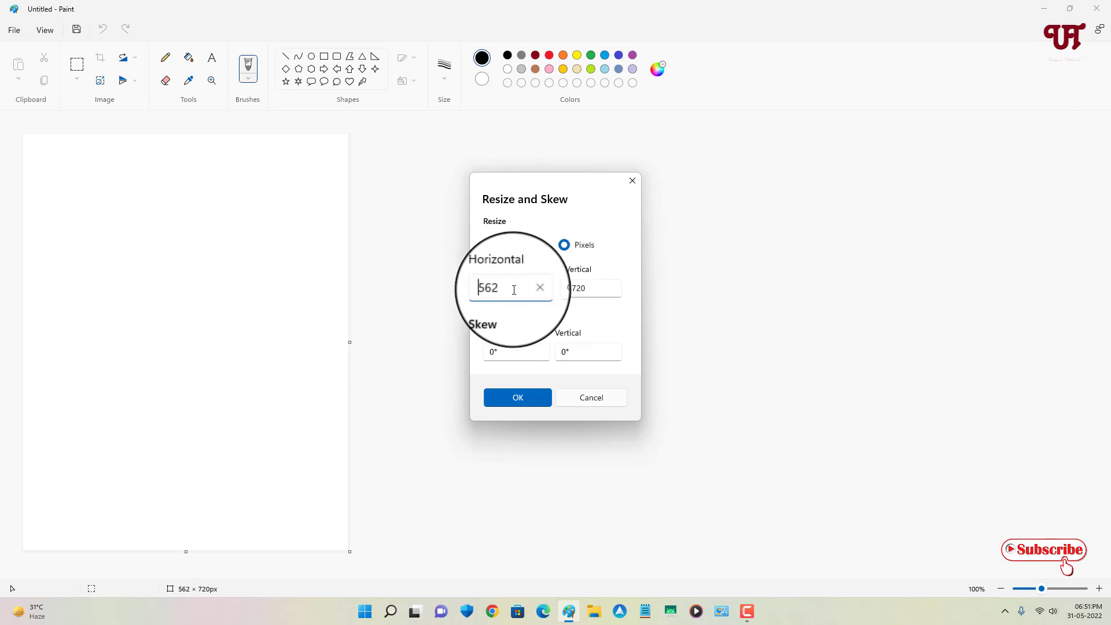
double_click(513, 290)
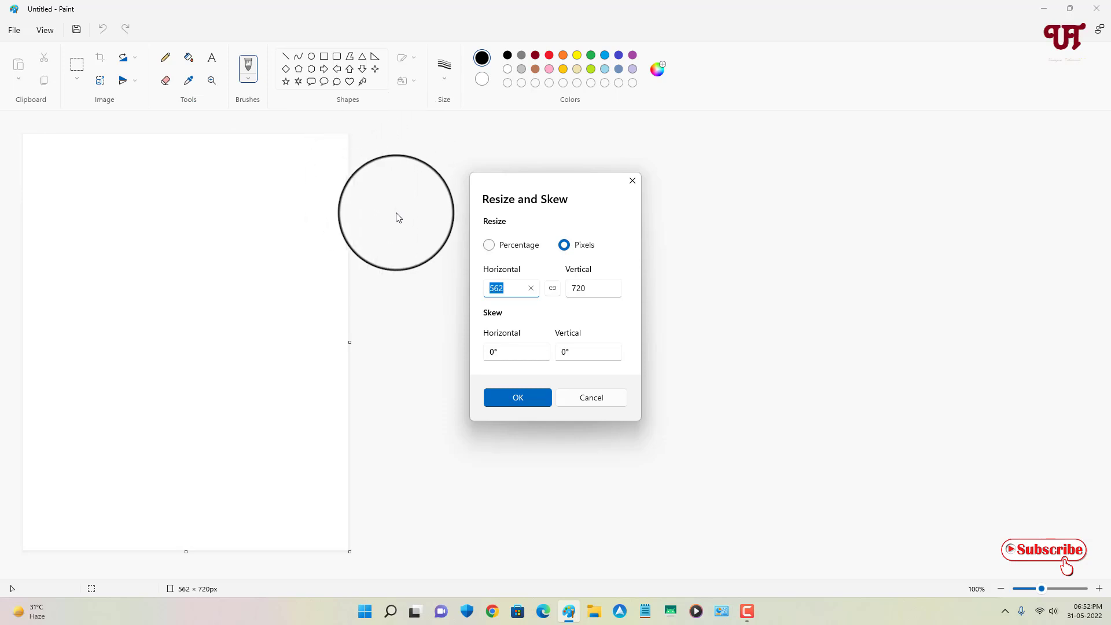
type("24")
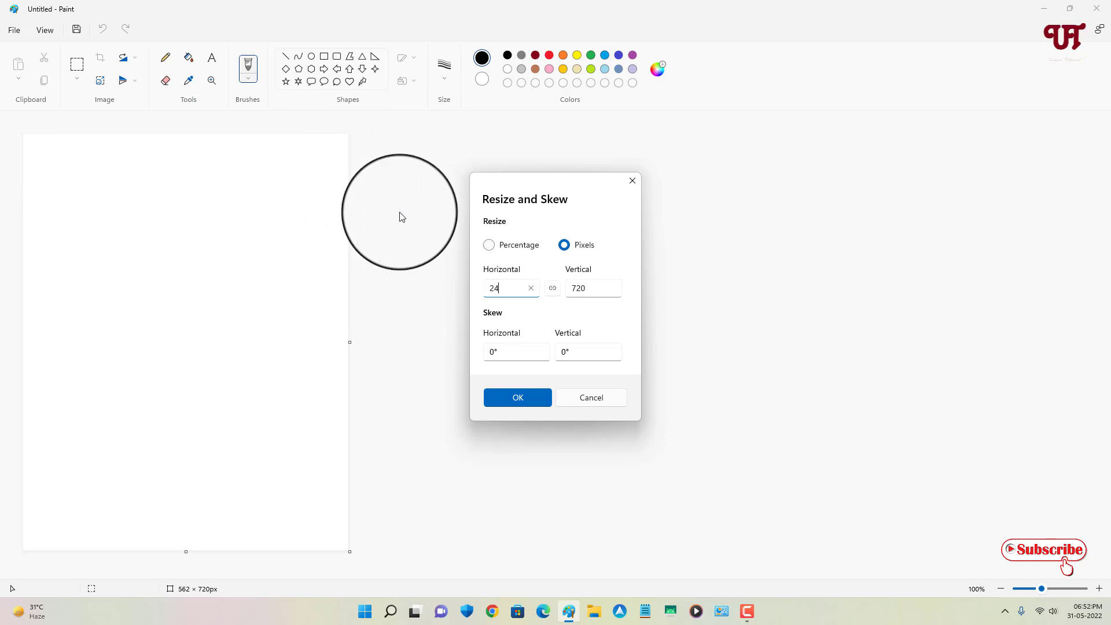
type("80")
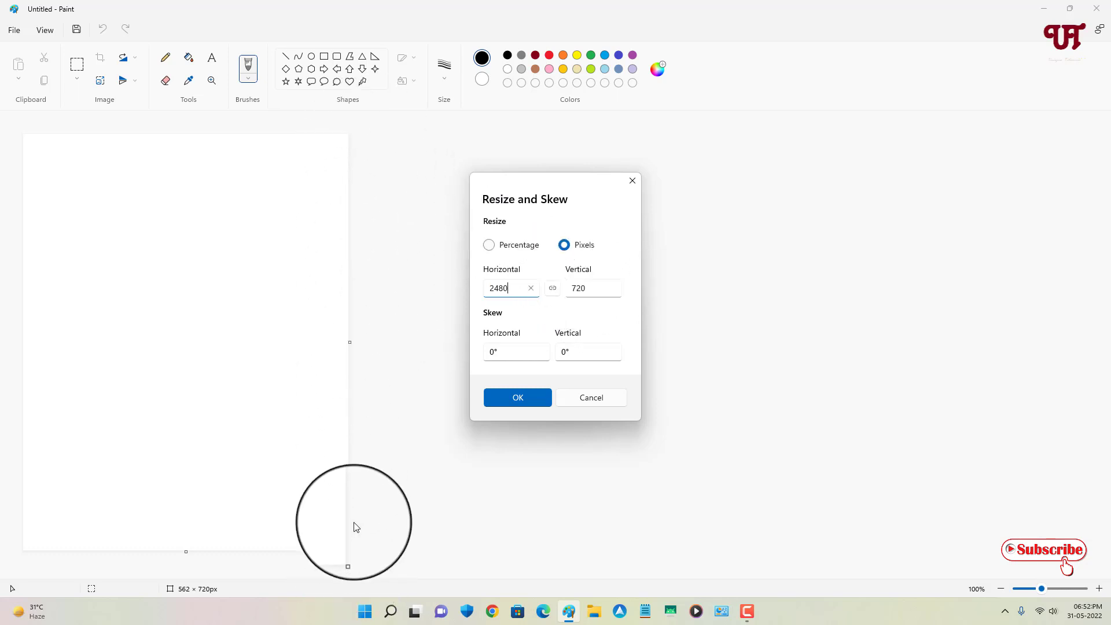
- Set the canvas's vertical size to 3508 pixels and apply the resize
left_click(572, 287)
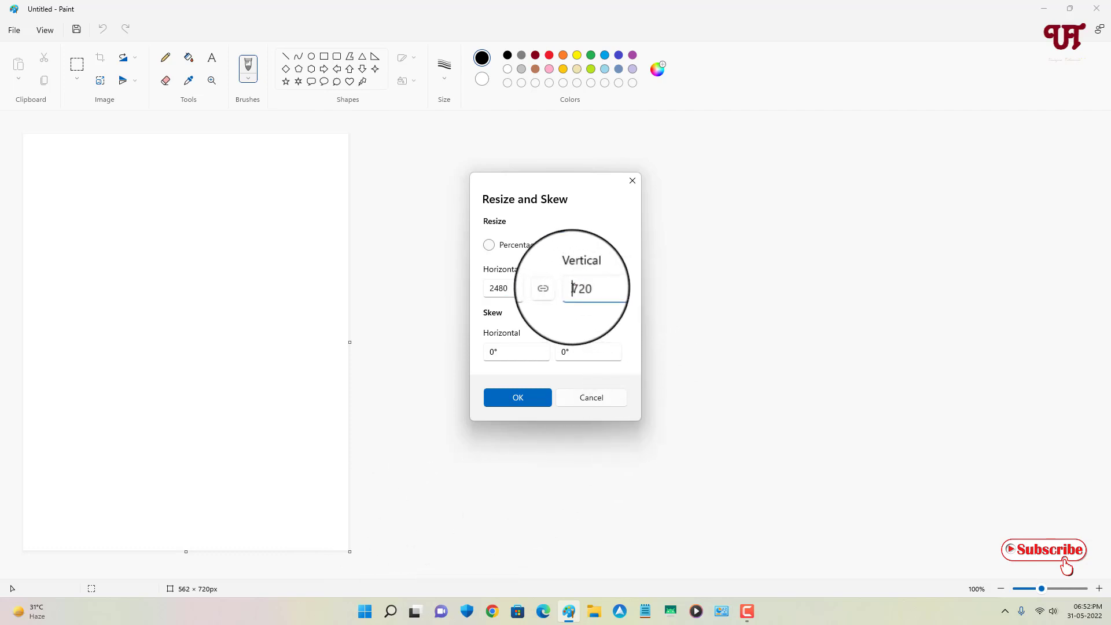
left_click_drag(571, 288, 588, 289)
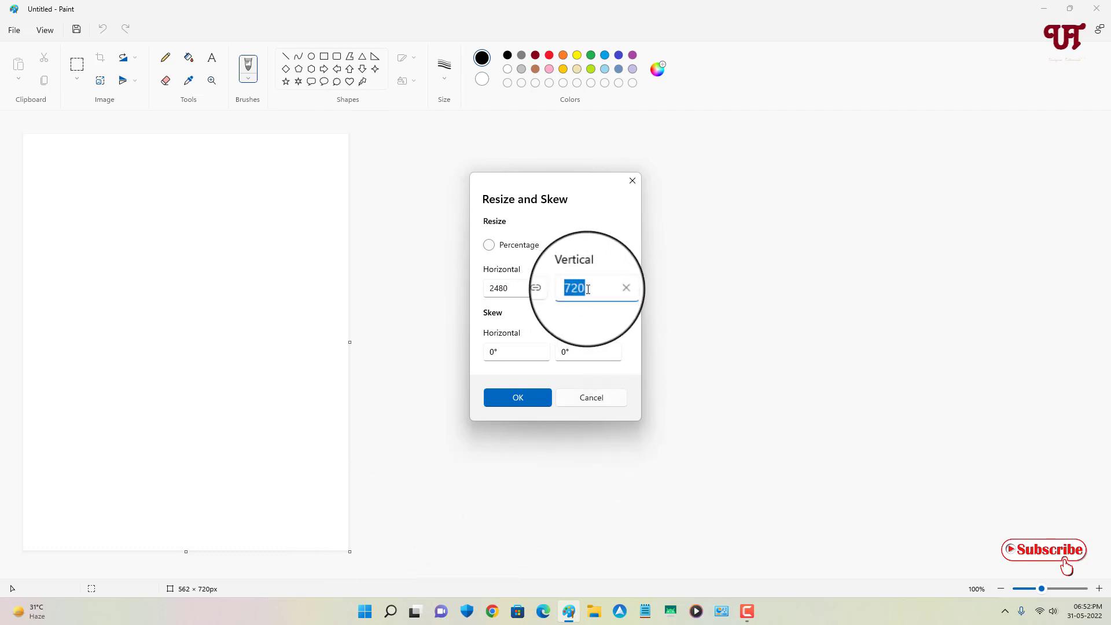
type("3508")
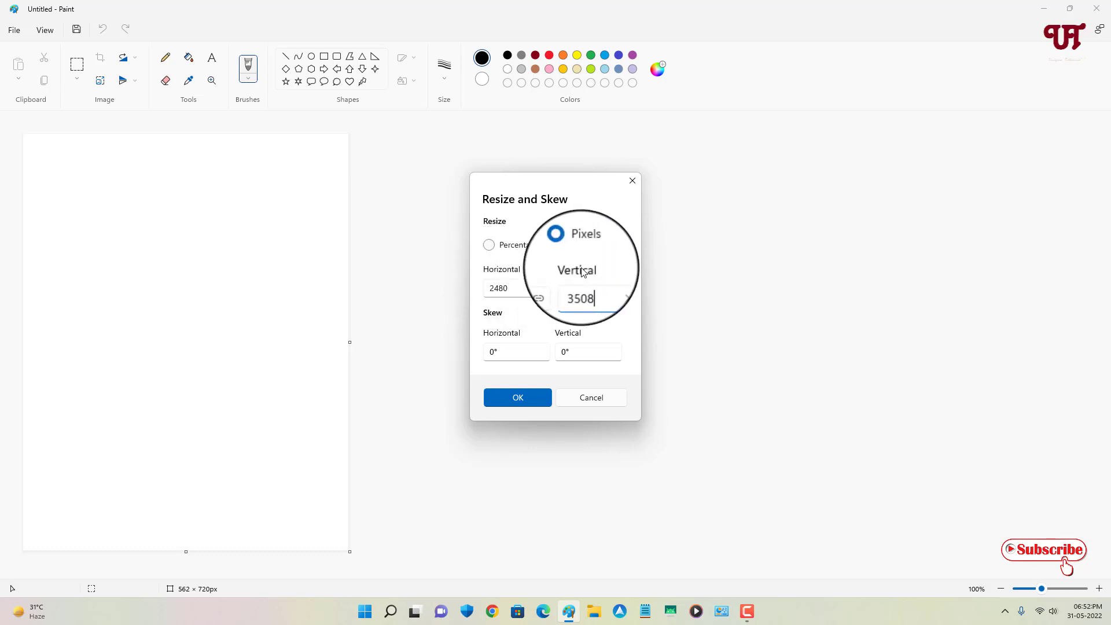
left_click(519, 398)
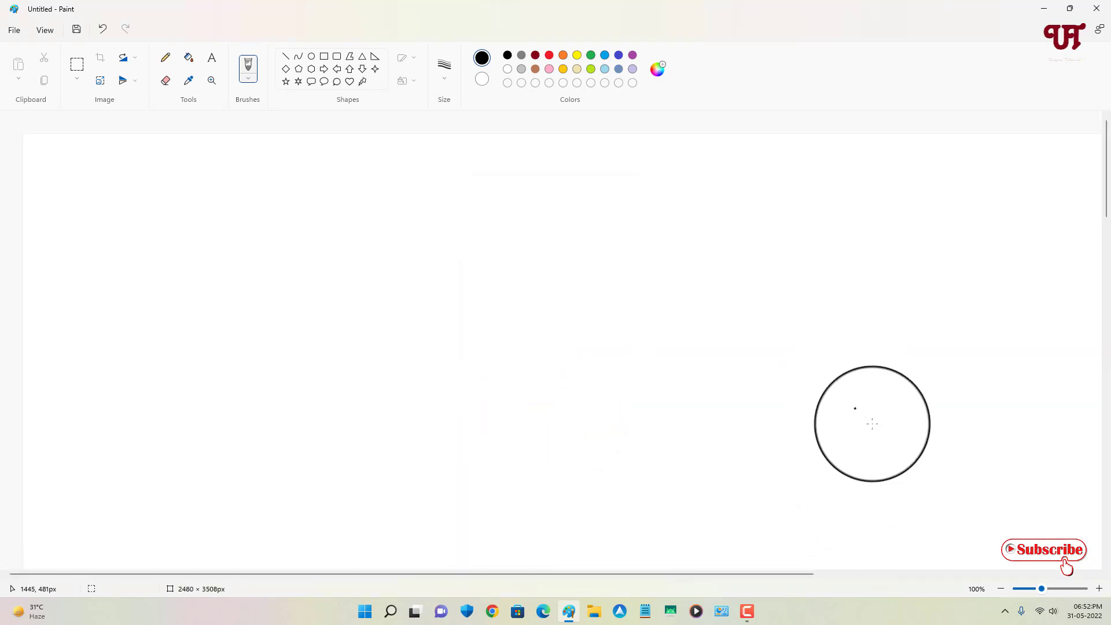
left_click_drag(1030, 591, 1017, 588)
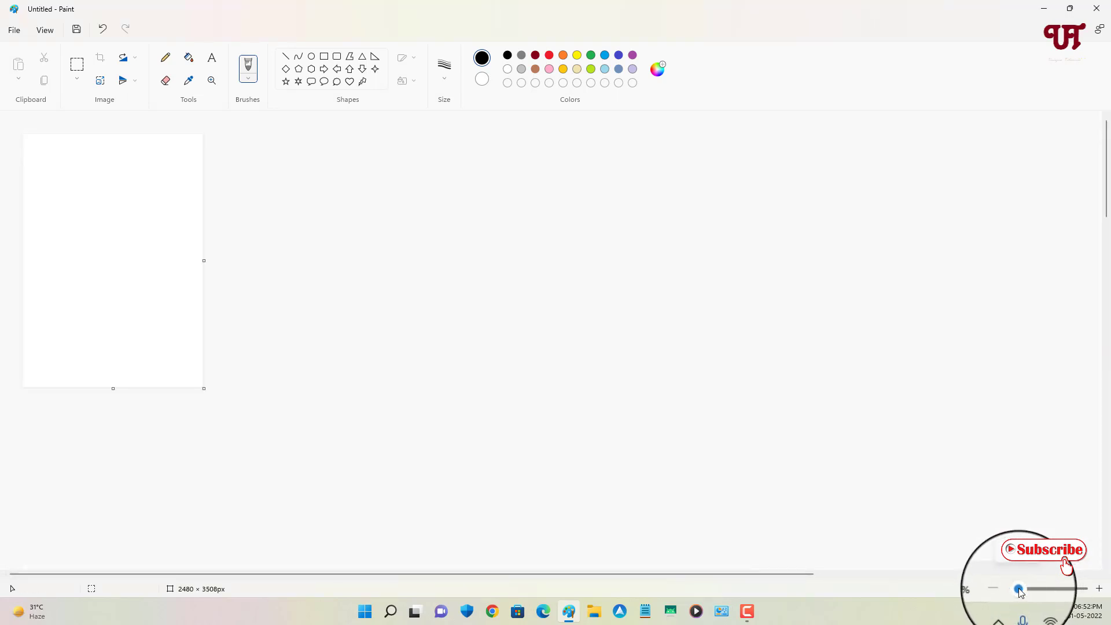
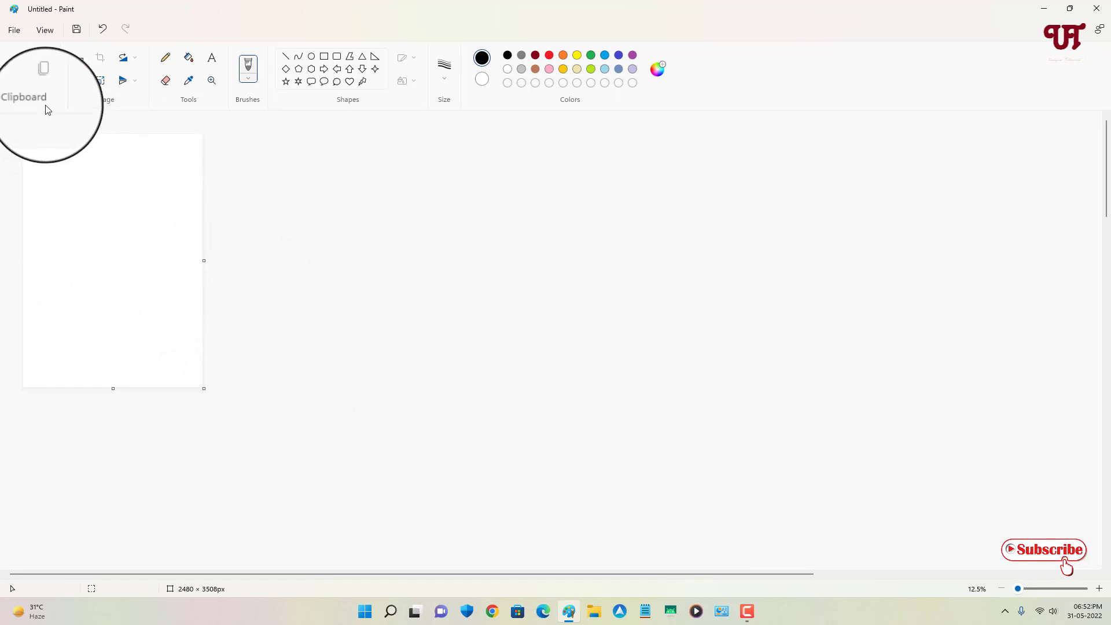
- Save the blank canvas to the Desktop as a PNG named "A4 size page layout" and close Paint
left_click(14, 30)
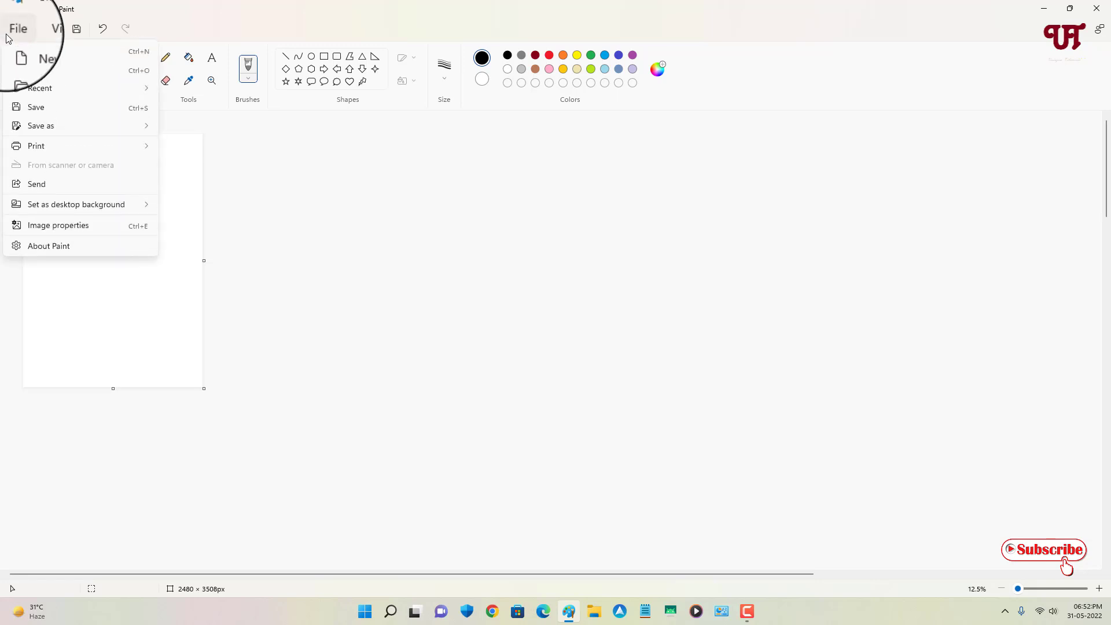
left_click(40, 108)
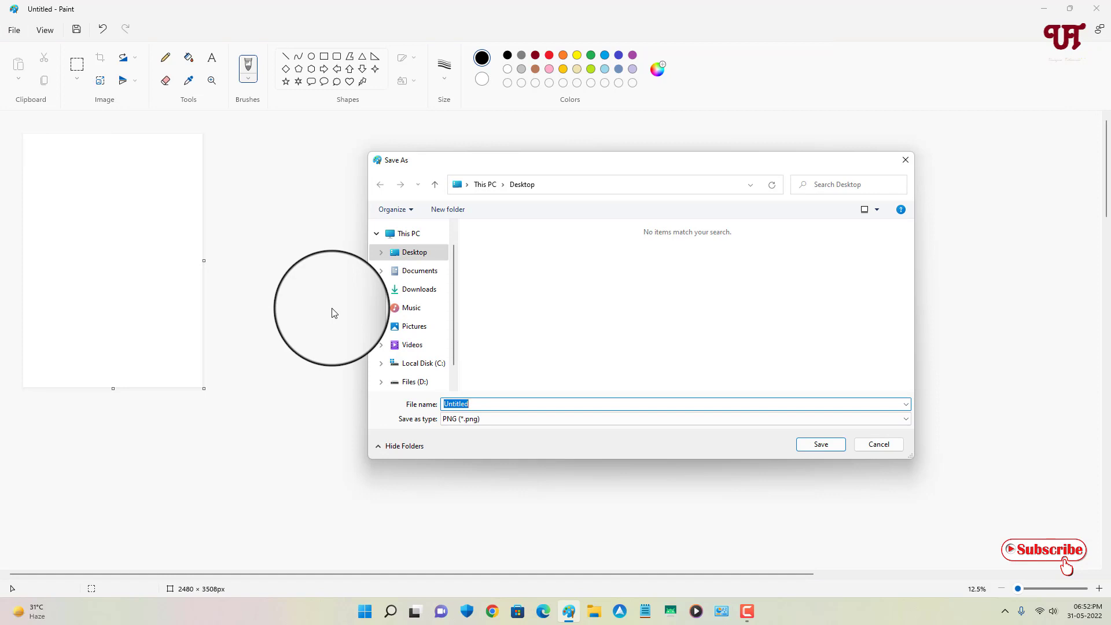
type("A4 size page layou")
left_click(549, 418)
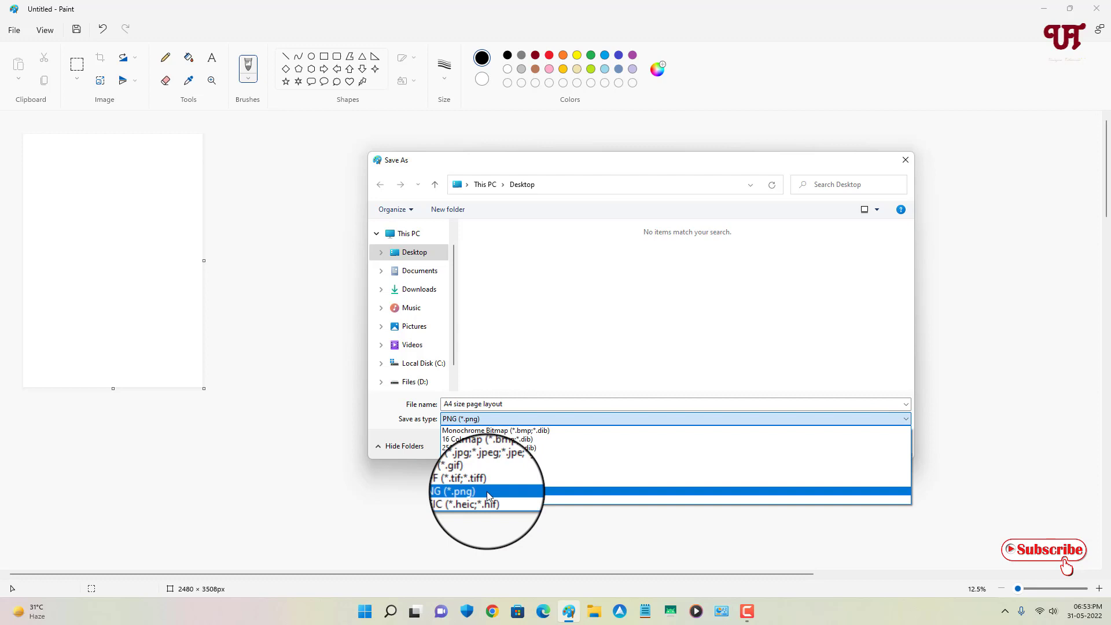
left_click(399, 431)
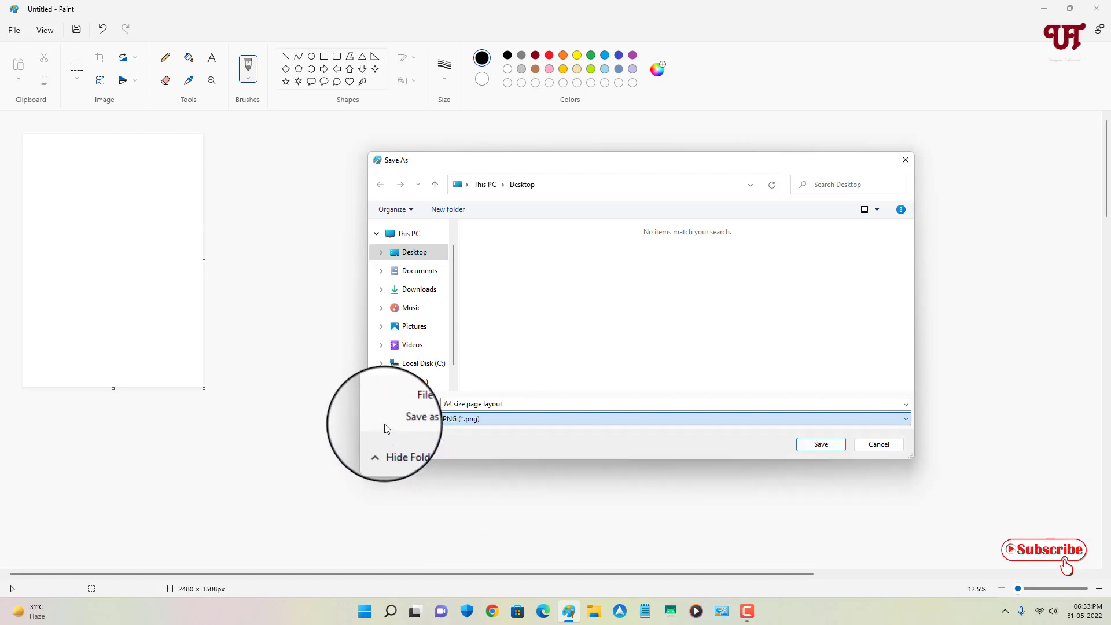
left_click(821, 443)
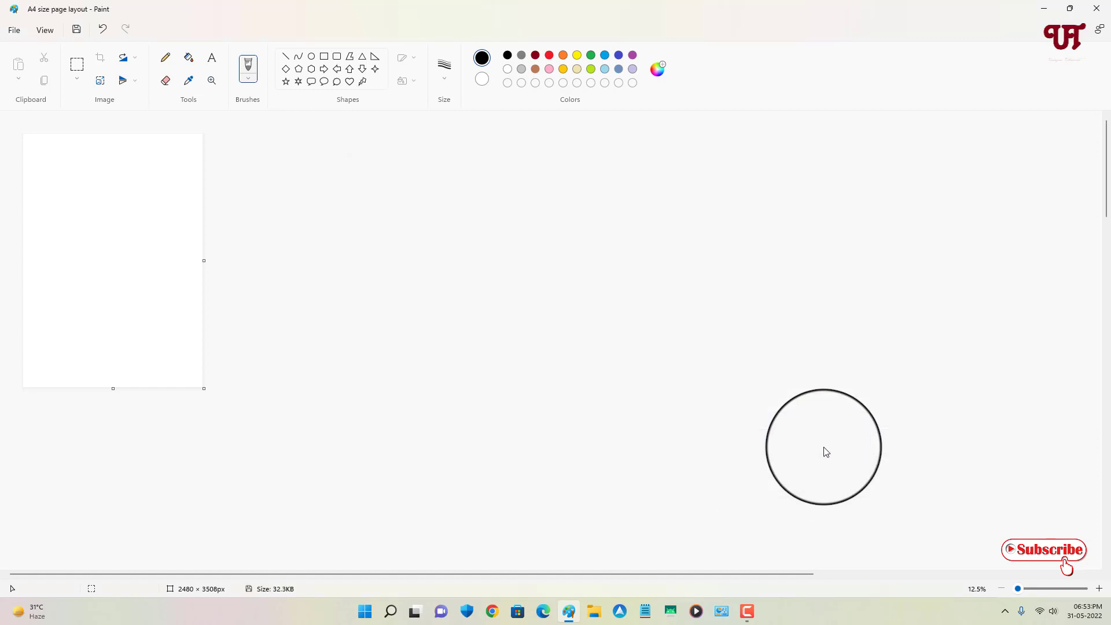
left_click(1098, 9)
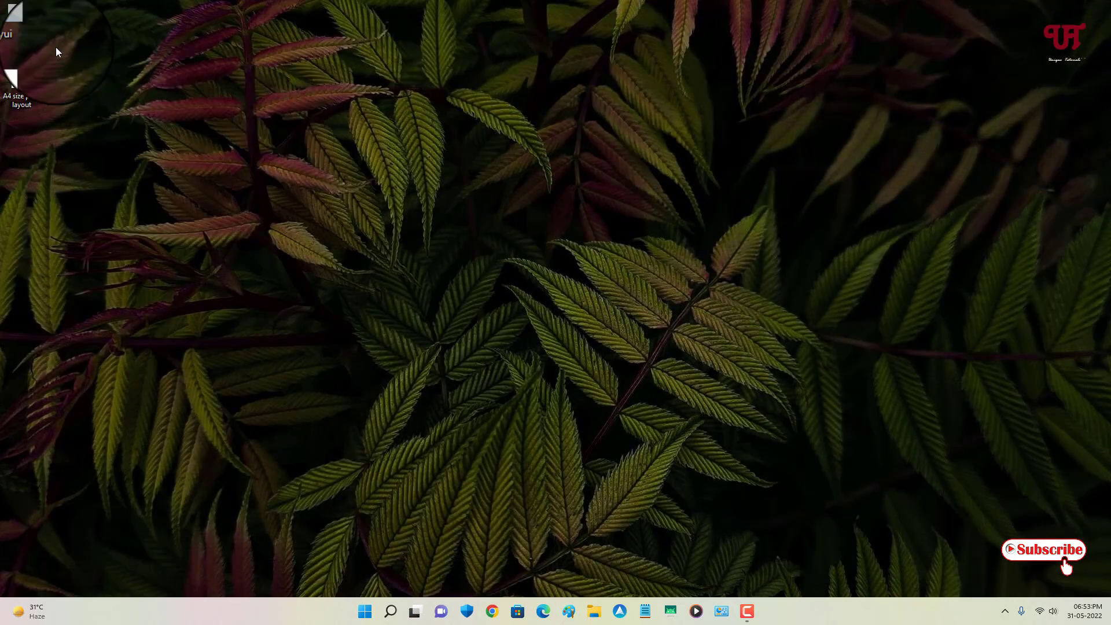
- Open the desktop image "yui" in Paint and minimize its window
mouse_move(40, 27)
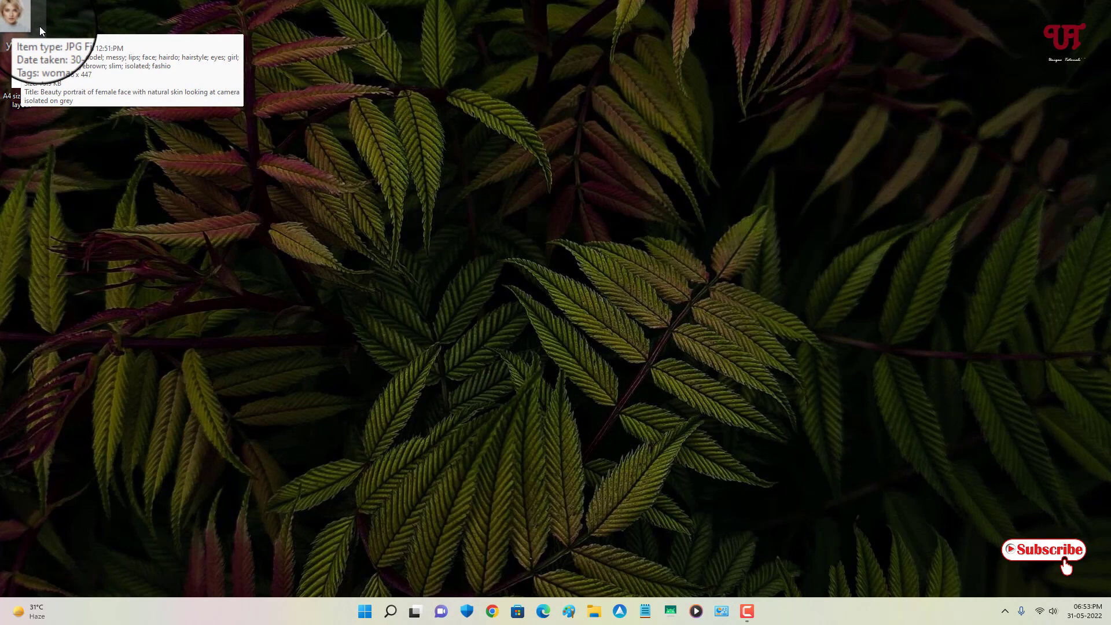
right_click(29, 22)
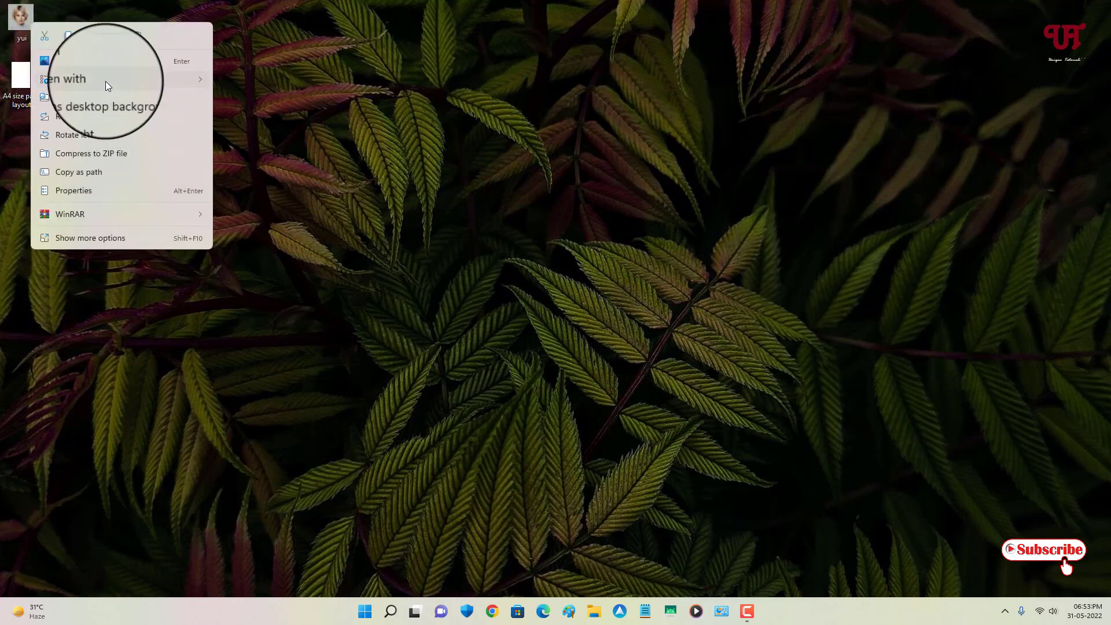
mouse_move(106, 80)
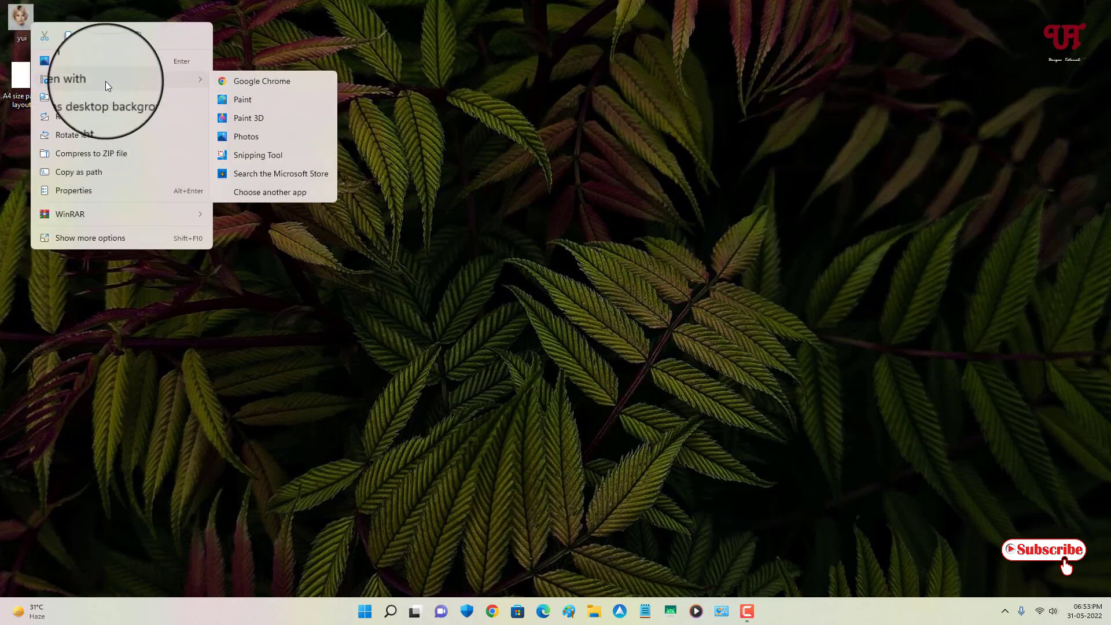
left_click(256, 99)
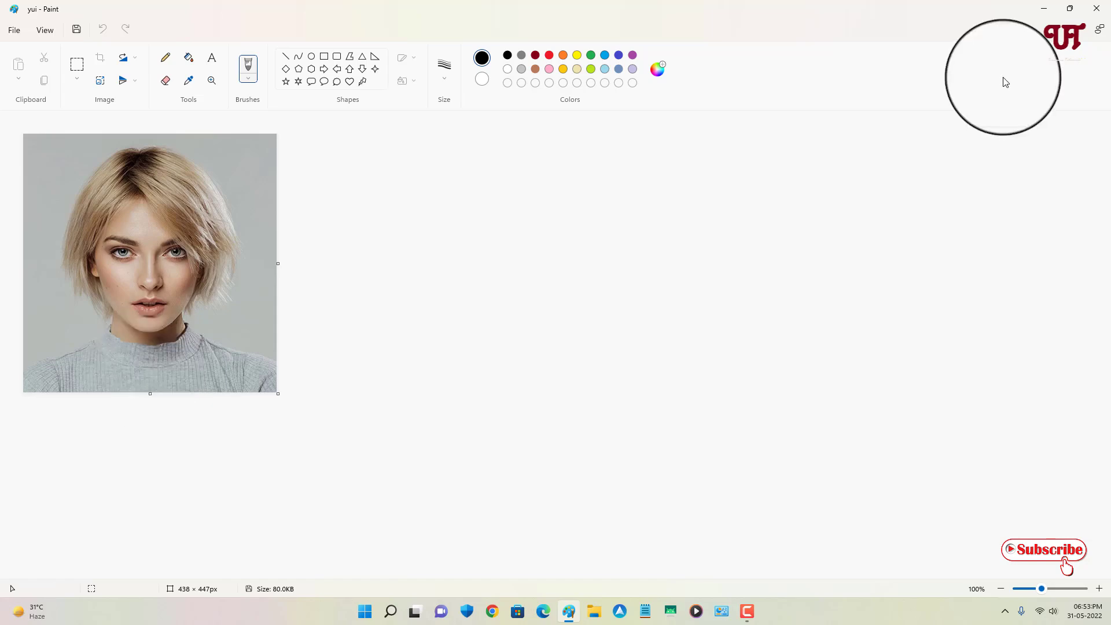
left_click(1047, 8)
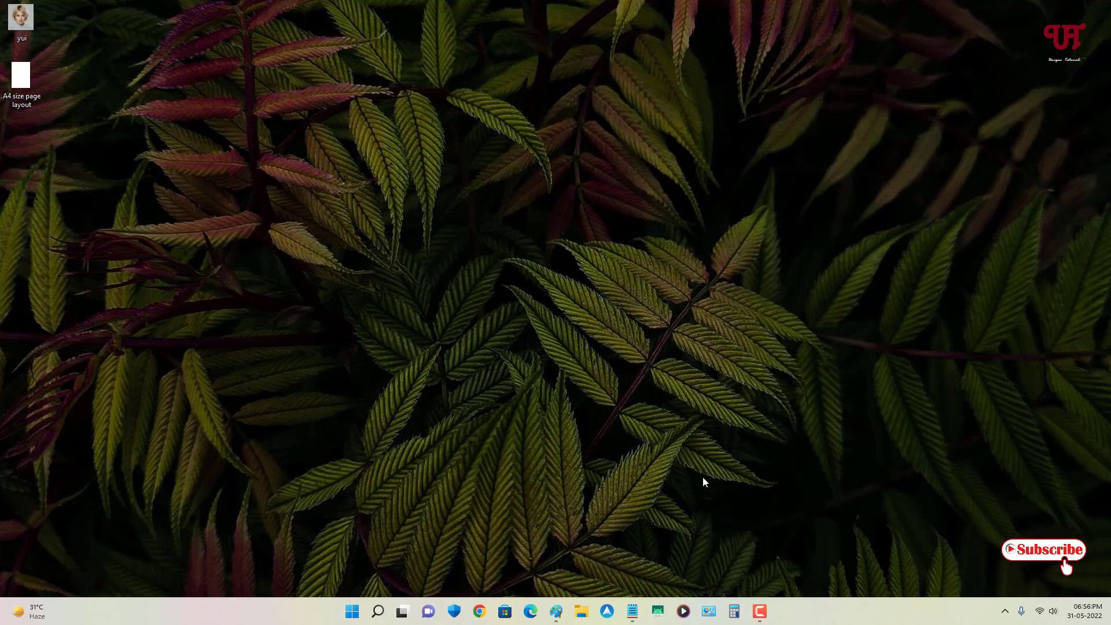
- Switch to the centimetre-to-pixel formula in Notepad and enter 3.5 × 300 in Calculator
left_click(632, 611)
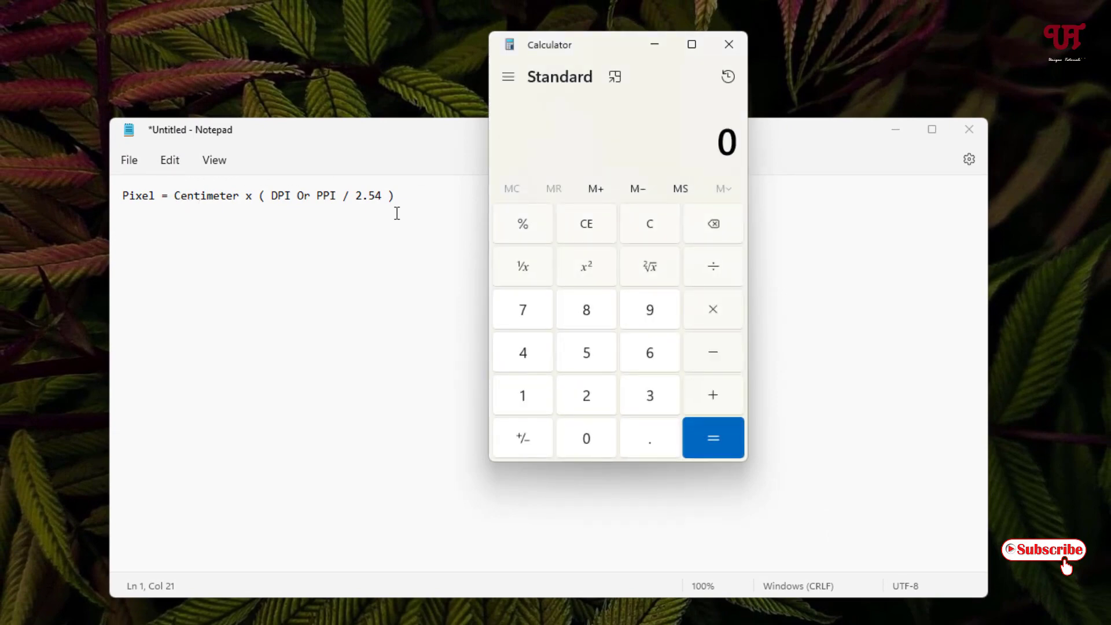
left_click(660, 399)
left_click(650, 438)
left_click(585, 356)
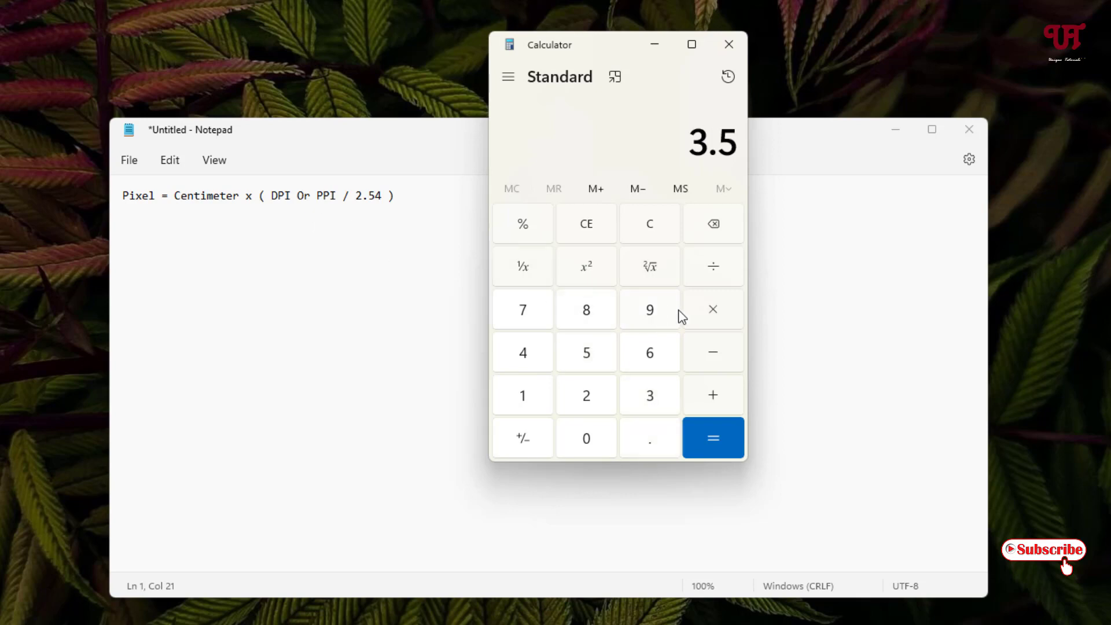
left_click(712, 316)
left_click(647, 404)
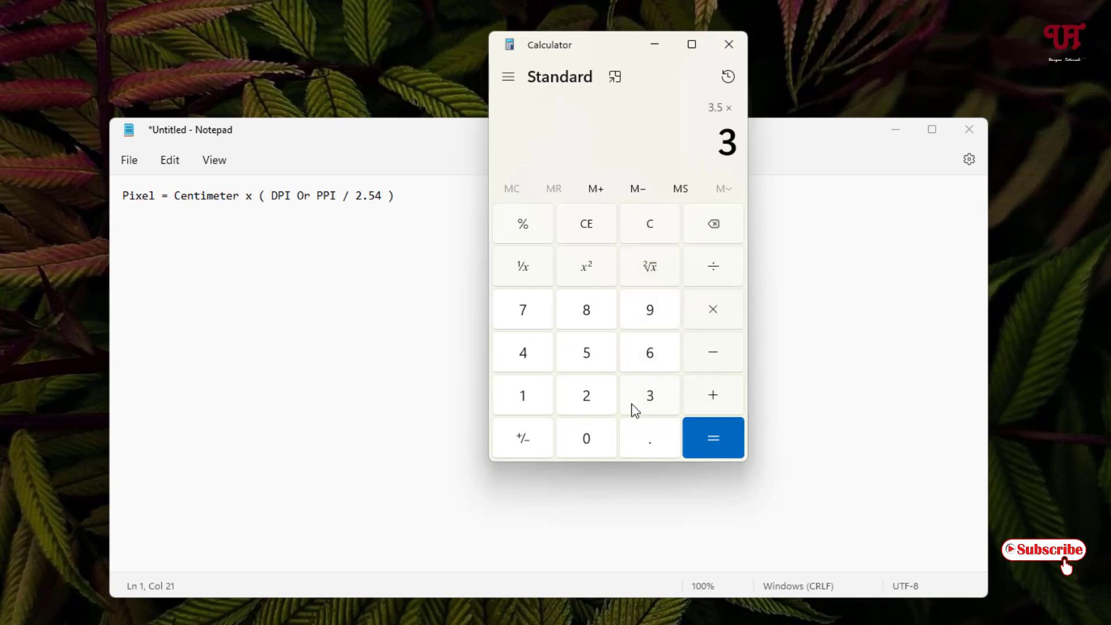
left_click(588, 441)
left_click(588, 440)
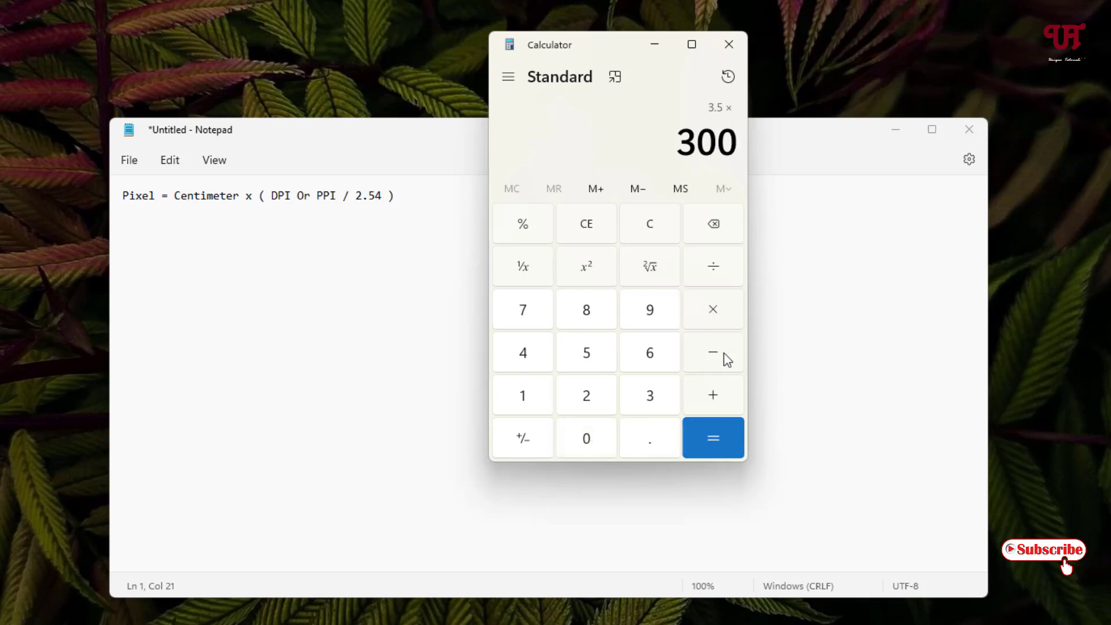
- Divide the product by 2.54 in Calculator to get the photo dimension in pixels
left_click(713, 270)
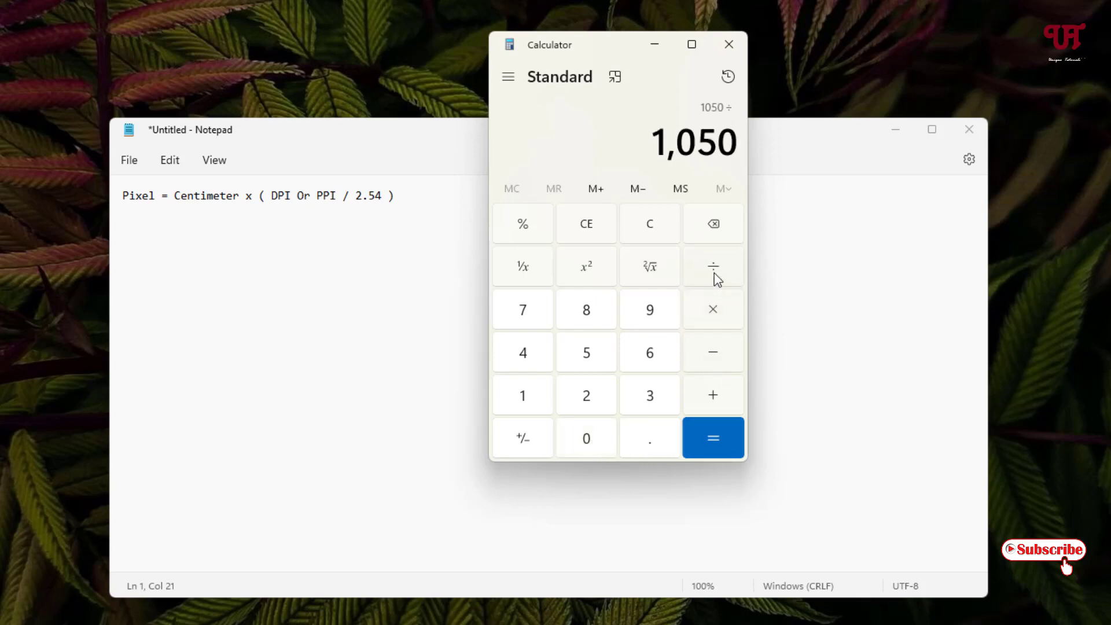
left_click(586, 397)
left_click(645, 429)
left_click(586, 354)
left_click(525, 358)
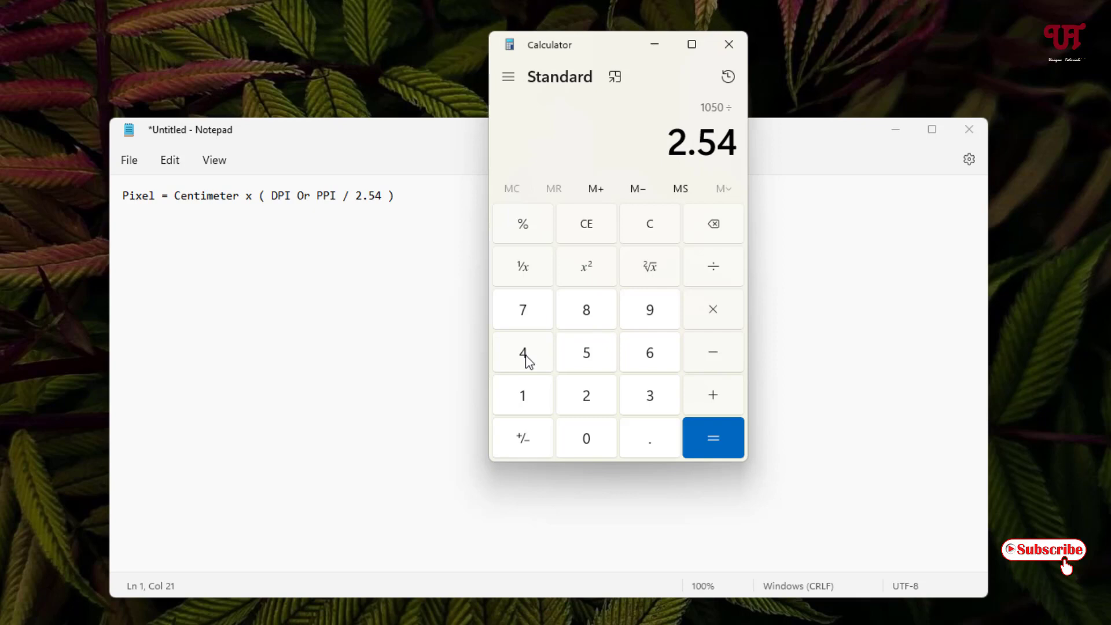
left_click(717, 451)
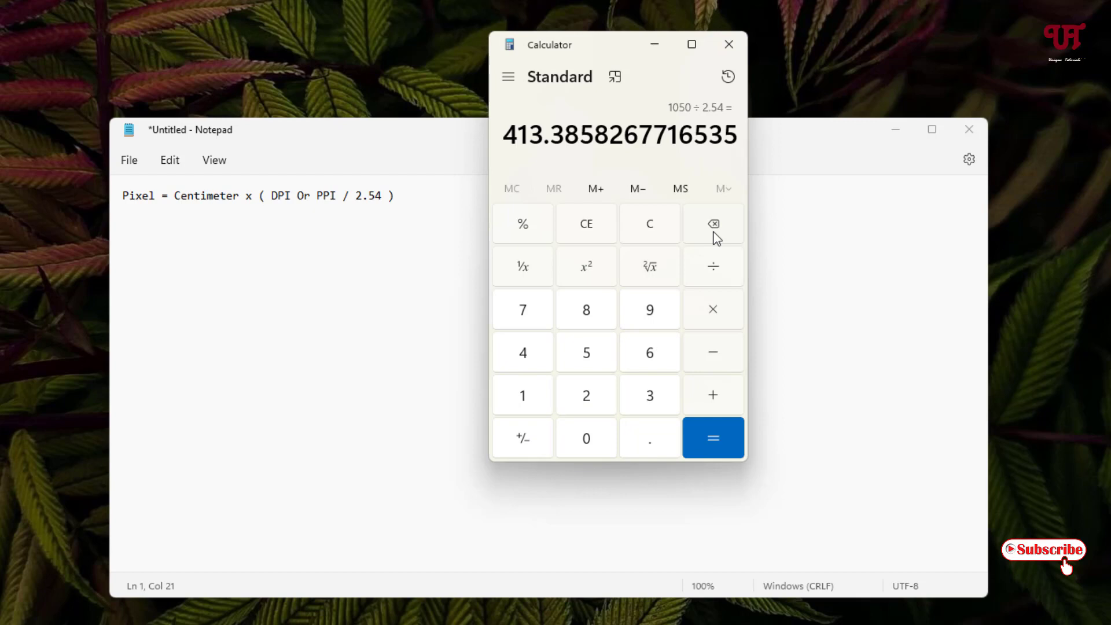
- Clear the previous calculation and enter 4.5 × 300 in Calculator for the second photo dimension
left_click(651, 229)
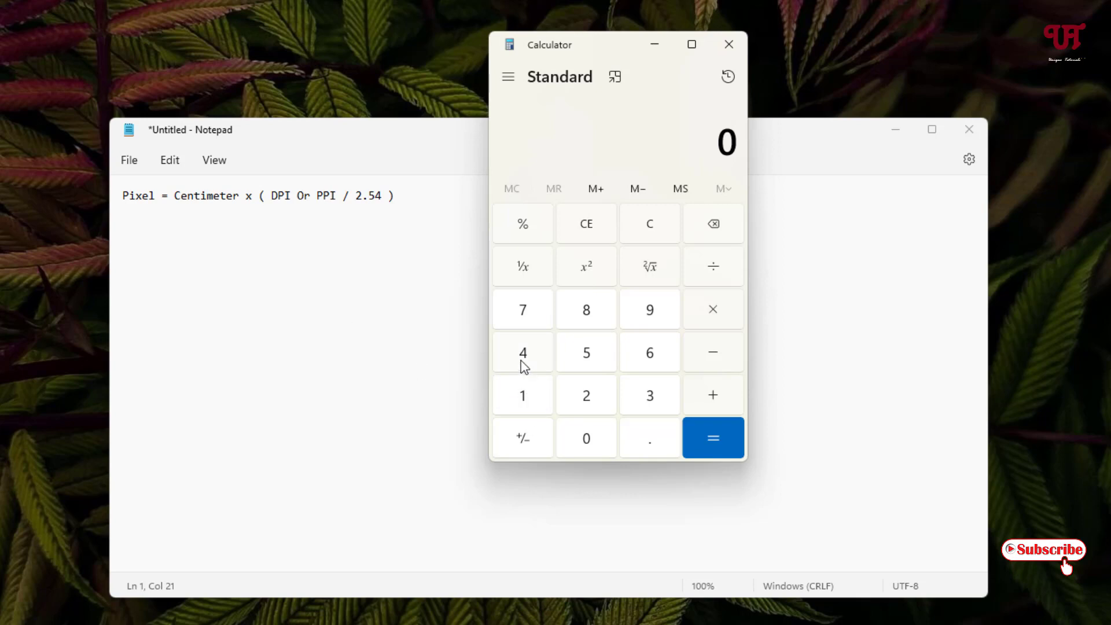
left_click(524, 360)
left_click(638, 449)
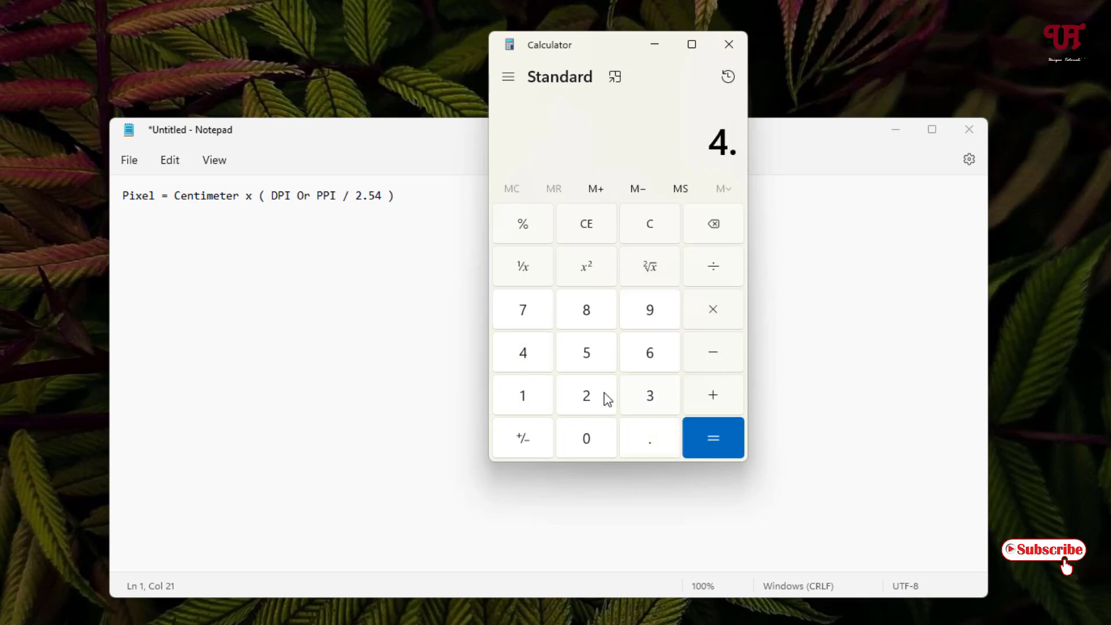
left_click(586, 362)
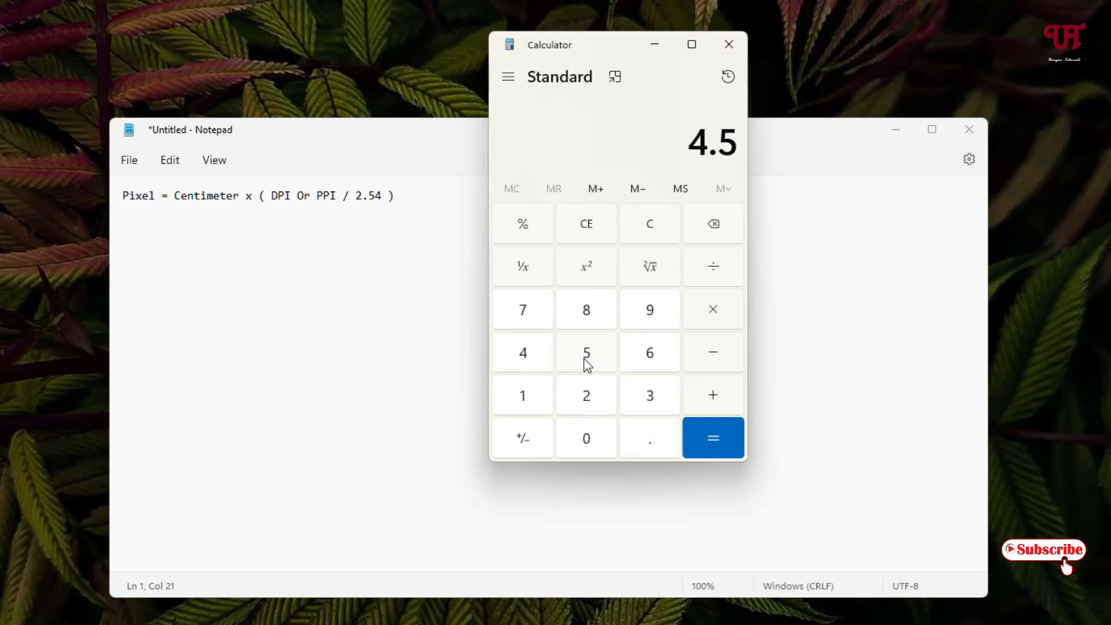
left_click(713, 319)
left_click(649, 395)
left_click(601, 444)
left_click(601, 444)
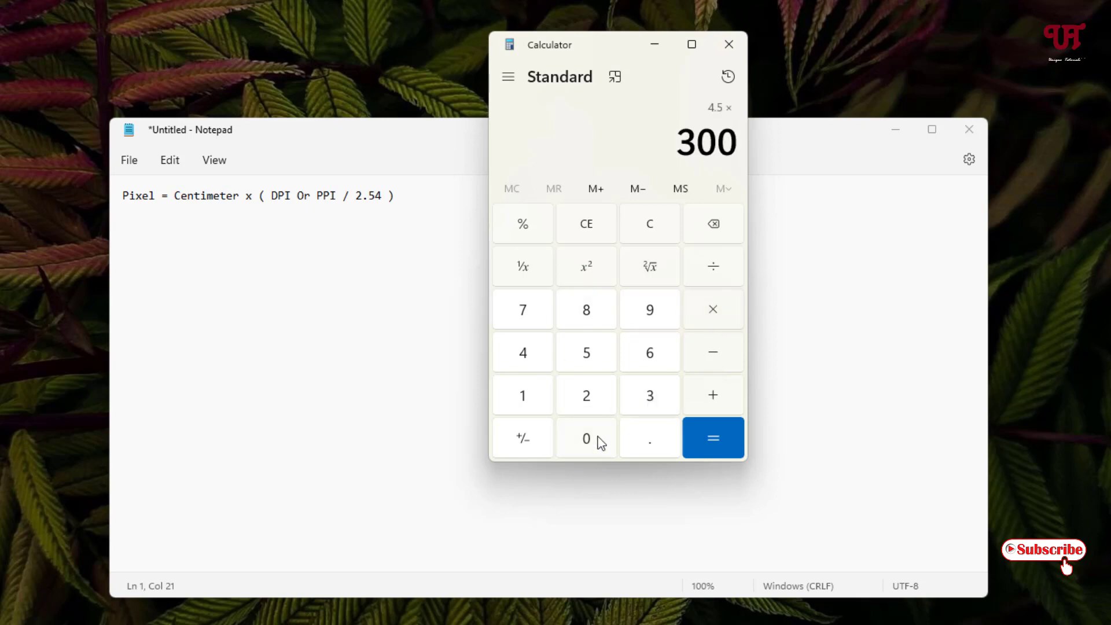
- Divide the product of 4.5 × 300 by 2.54 to get the second photo dimension in pixels
left_click(724, 278)
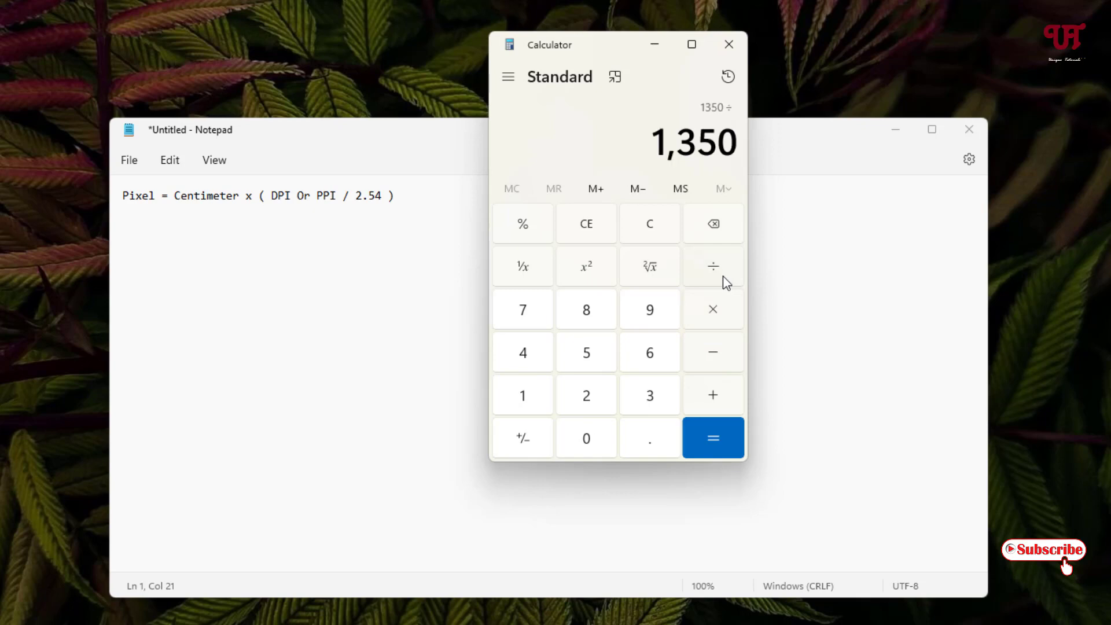
left_click(594, 399)
left_click(653, 444)
left_click(588, 364)
left_click(535, 355)
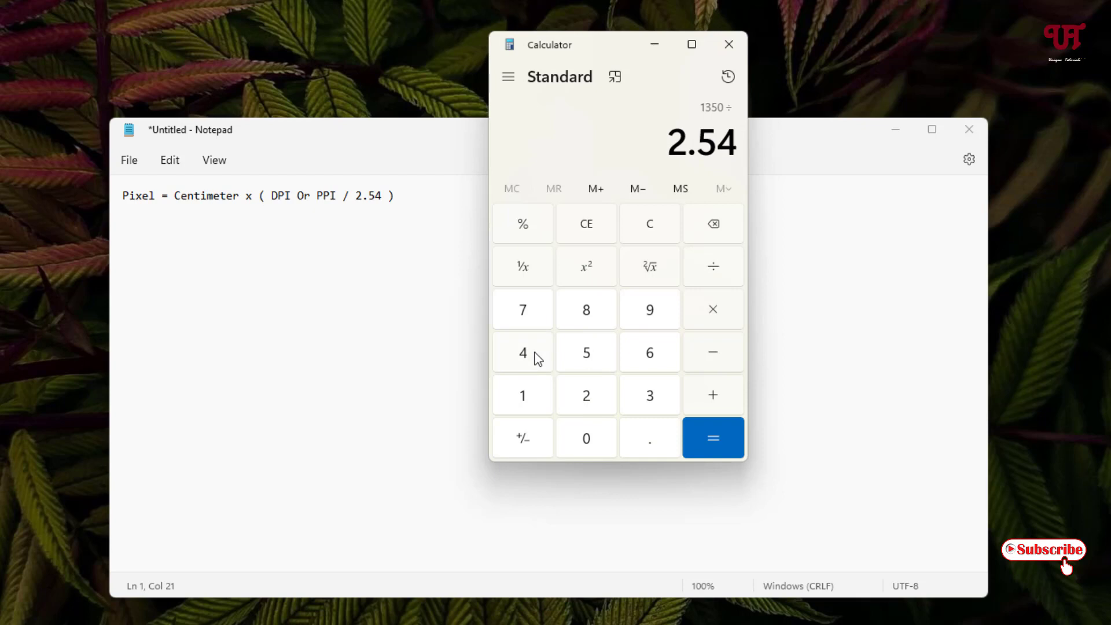
left_click(720, 449)
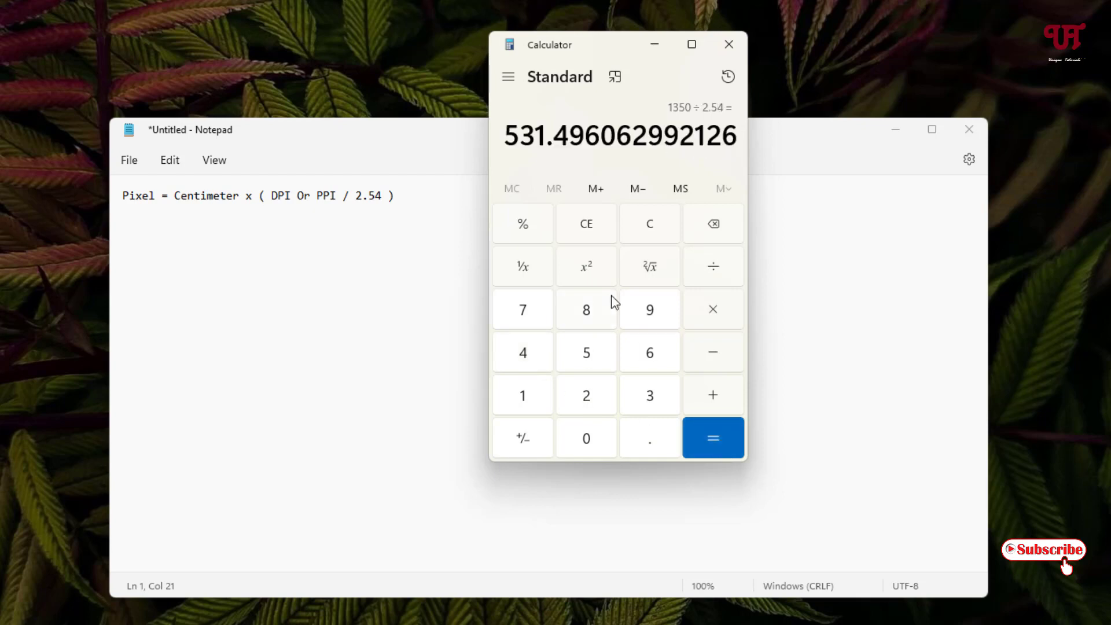
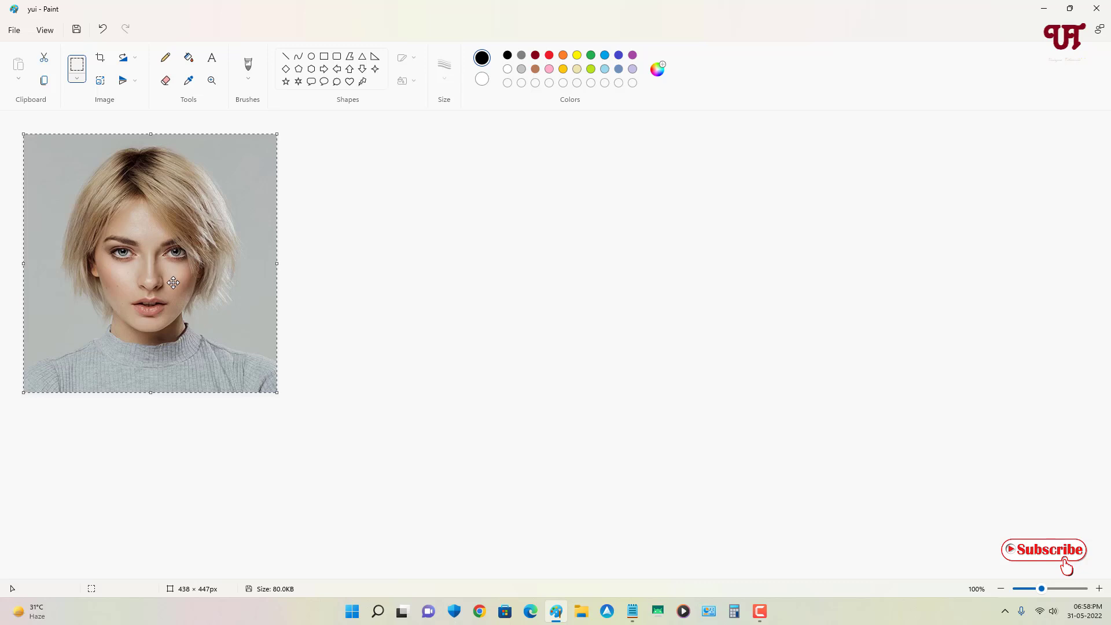
- In Paint, resize the selected portrait to 413 pixels horizontal and 531 pixels vertical, without maintaining the aspect ratio
left_click(99, 78)
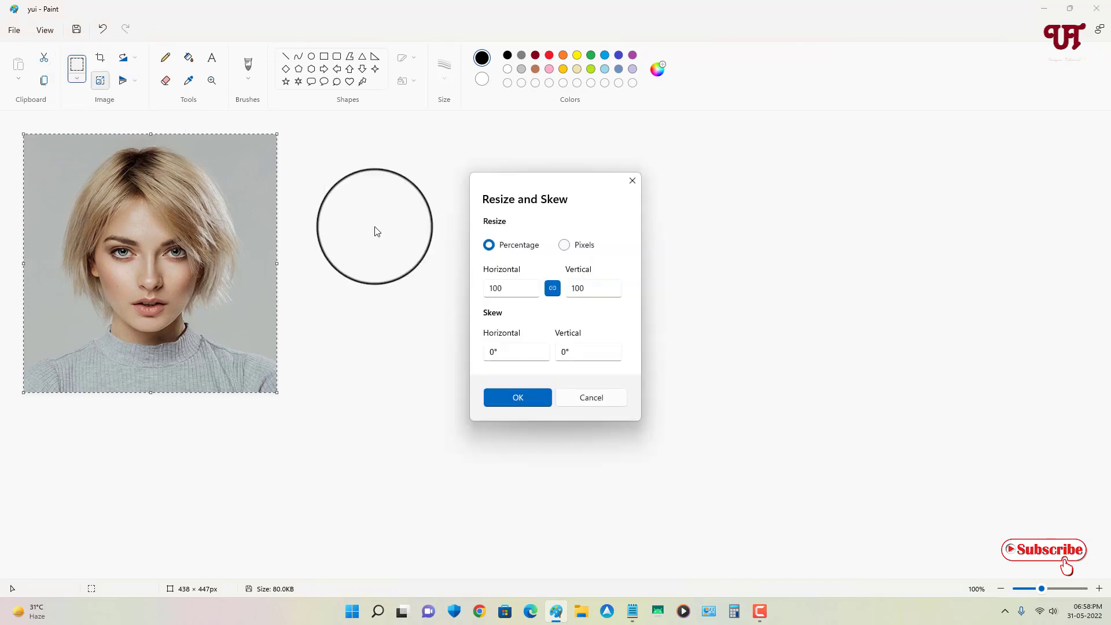
left_click(564, 246)
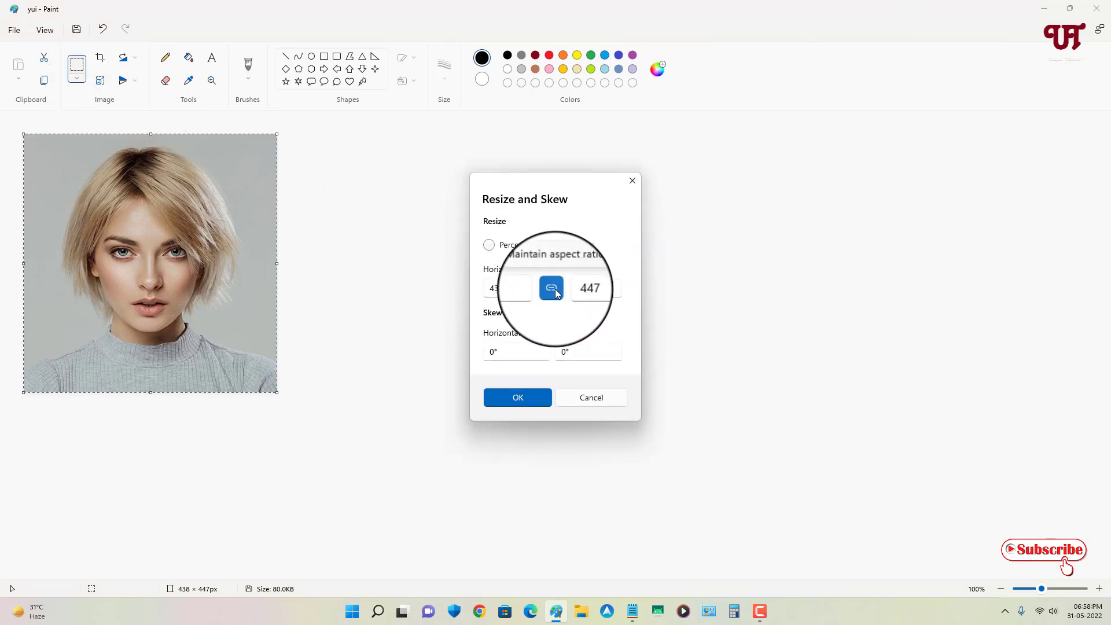
left_click(554, 291)
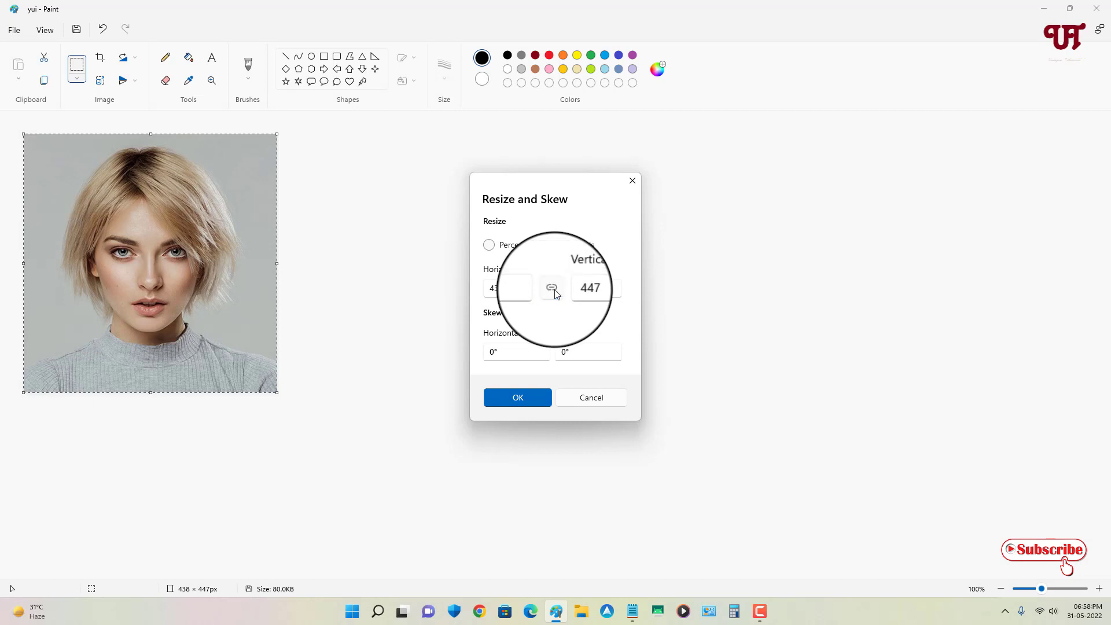
double_click(515, 290)
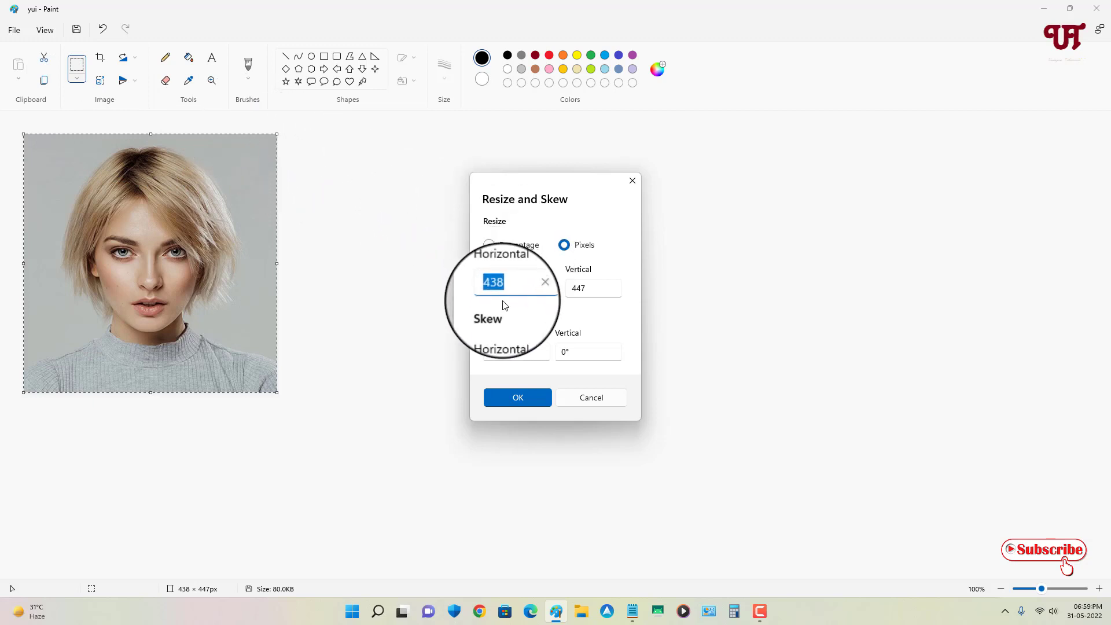
type("413")
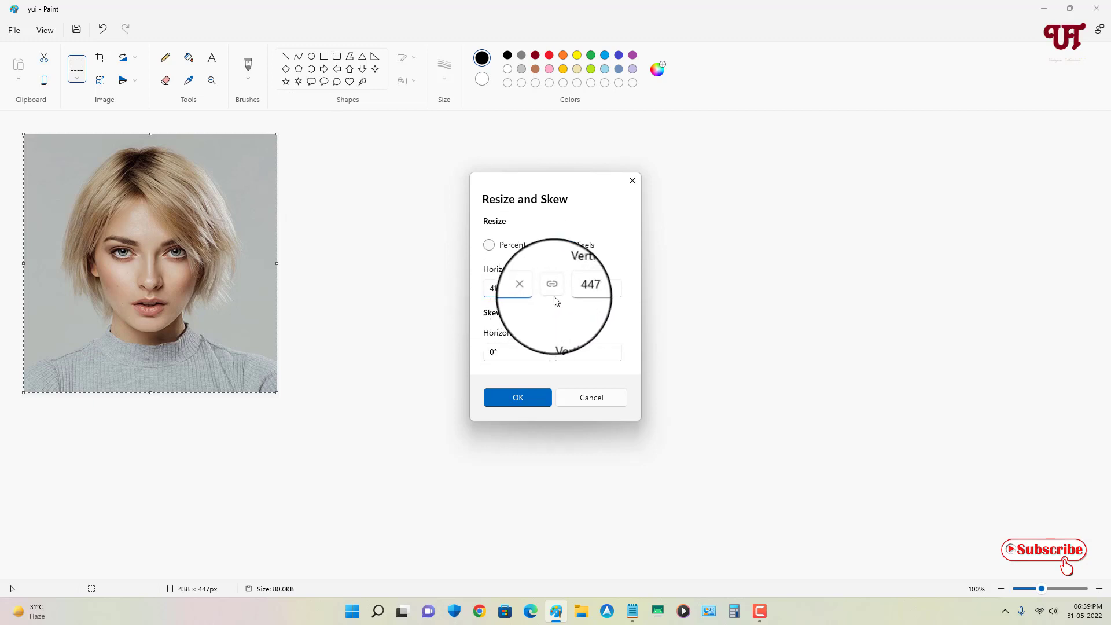
double_click(581, 288)
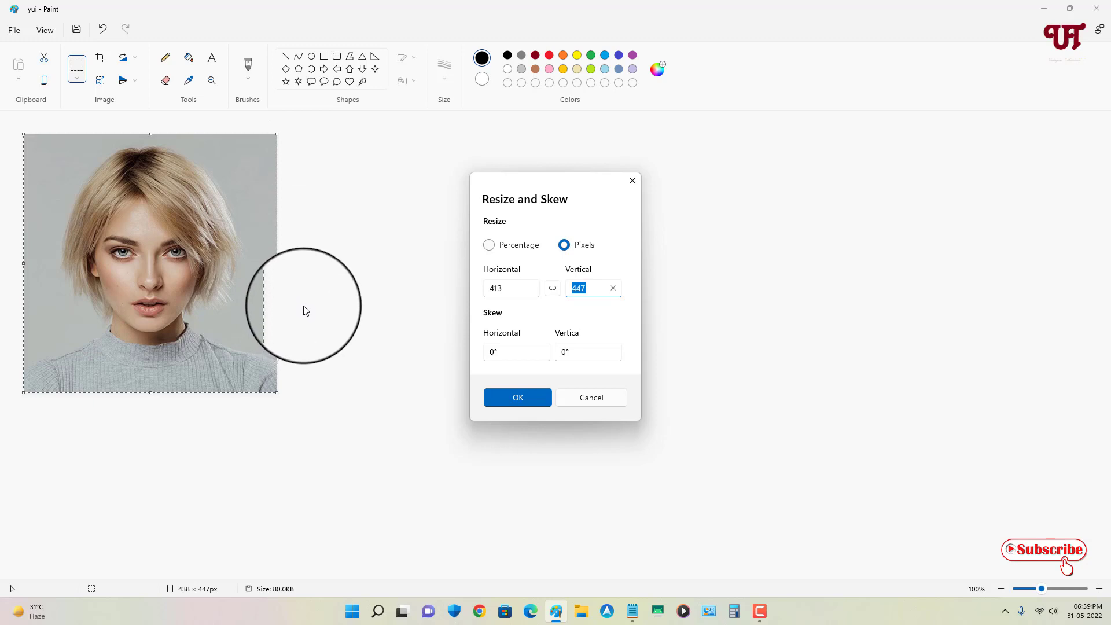
type("531")
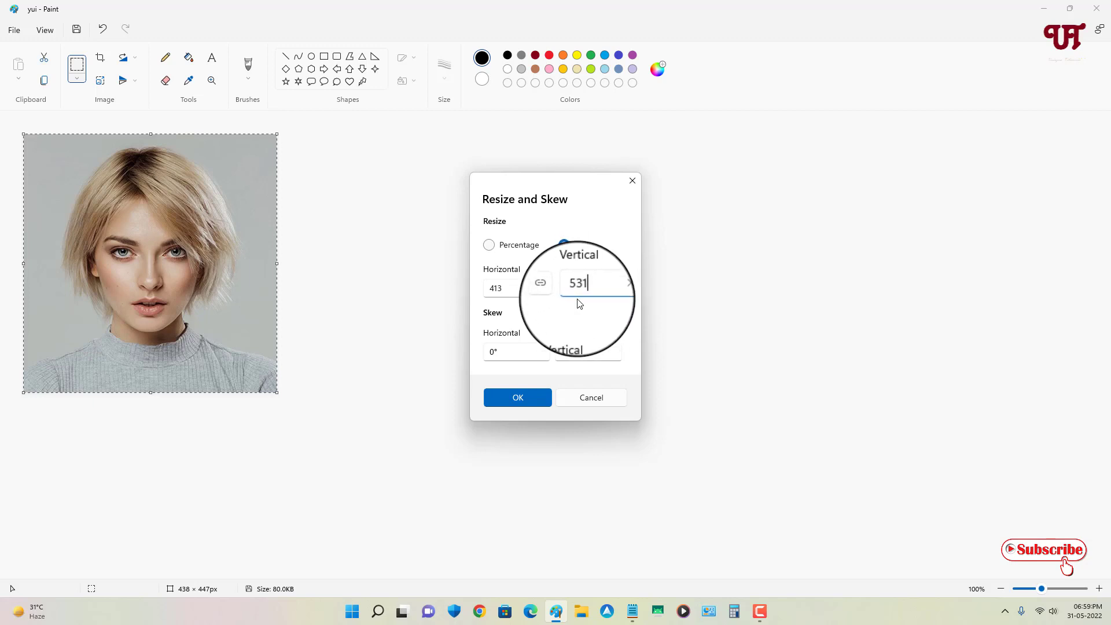
left_click(532, 399)
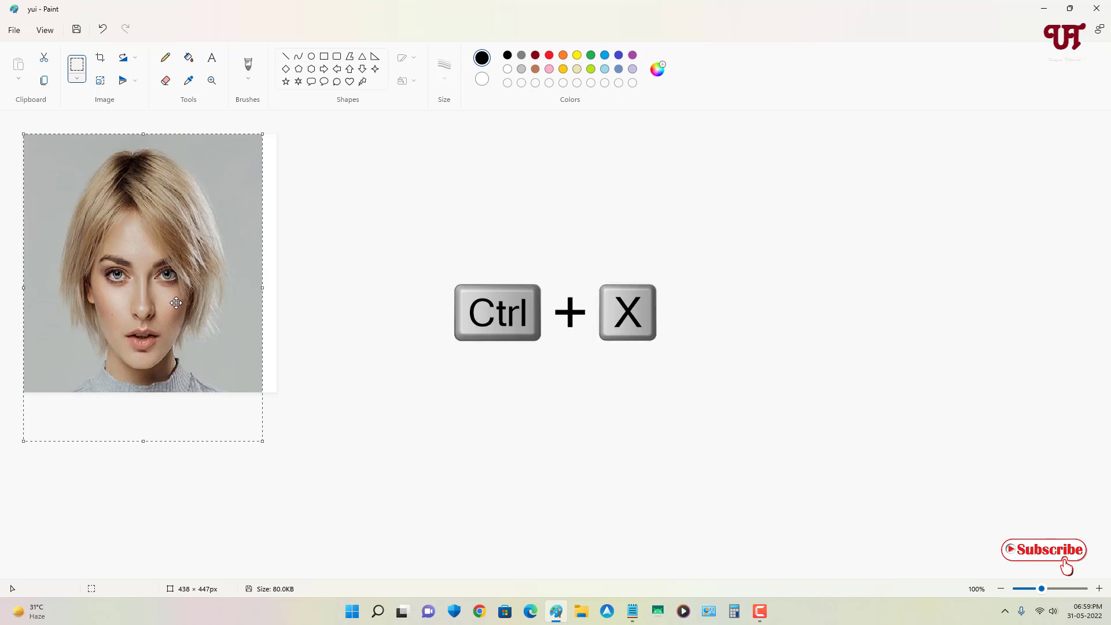
- Cut out the resized portrait, resize the empty canvas to 413 × 531 pixels, and paste the portrait back to fill it
key("ctrl+x")
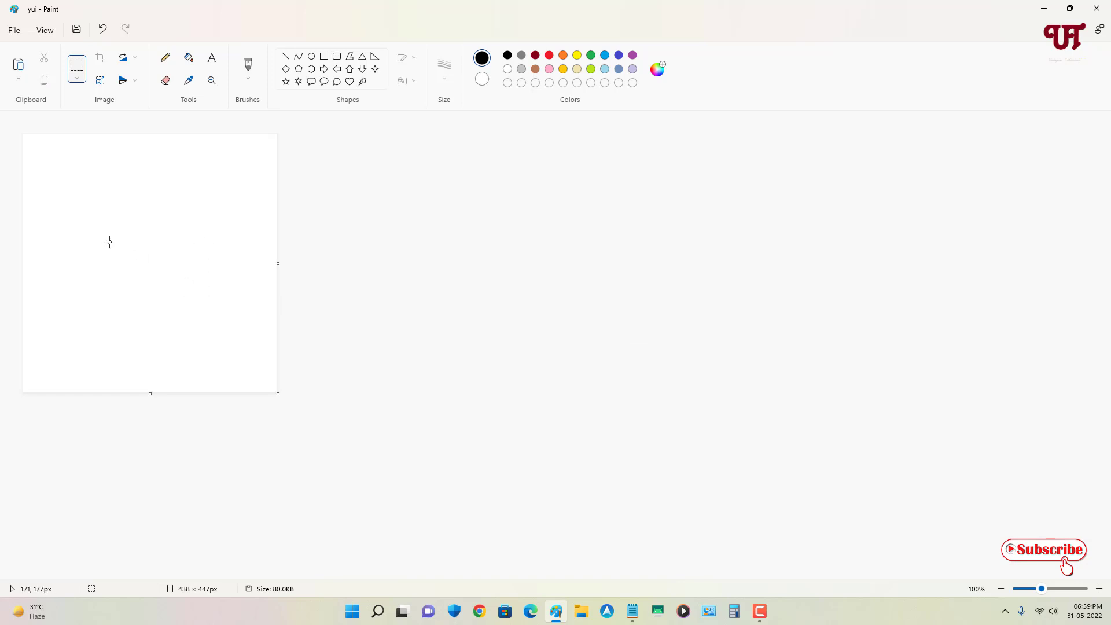
left_click(102, 84)
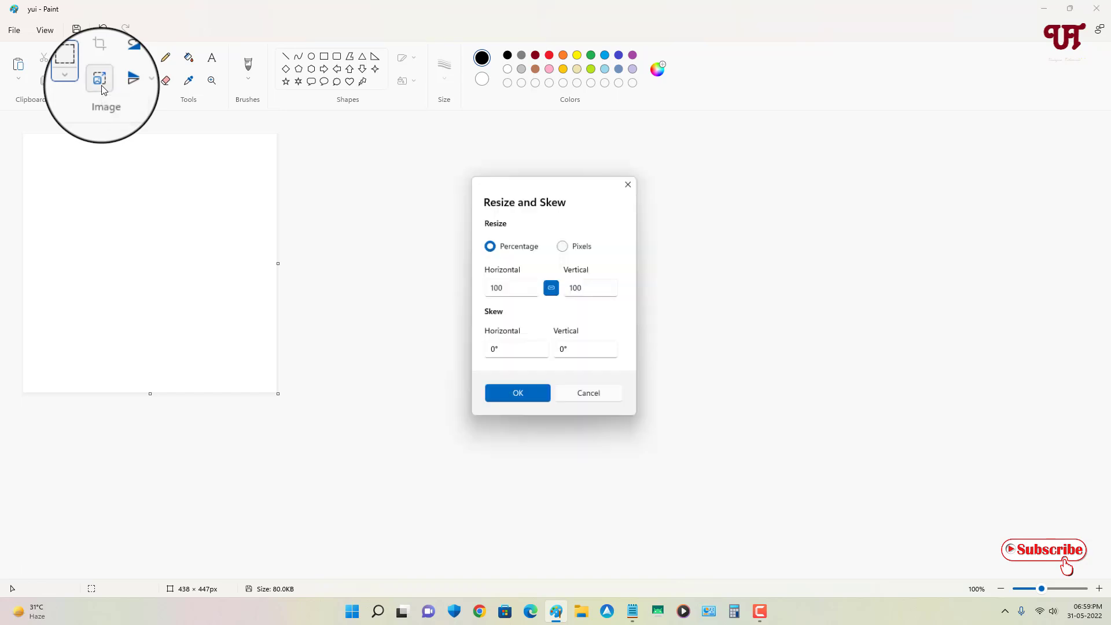
left_click(565, 246)
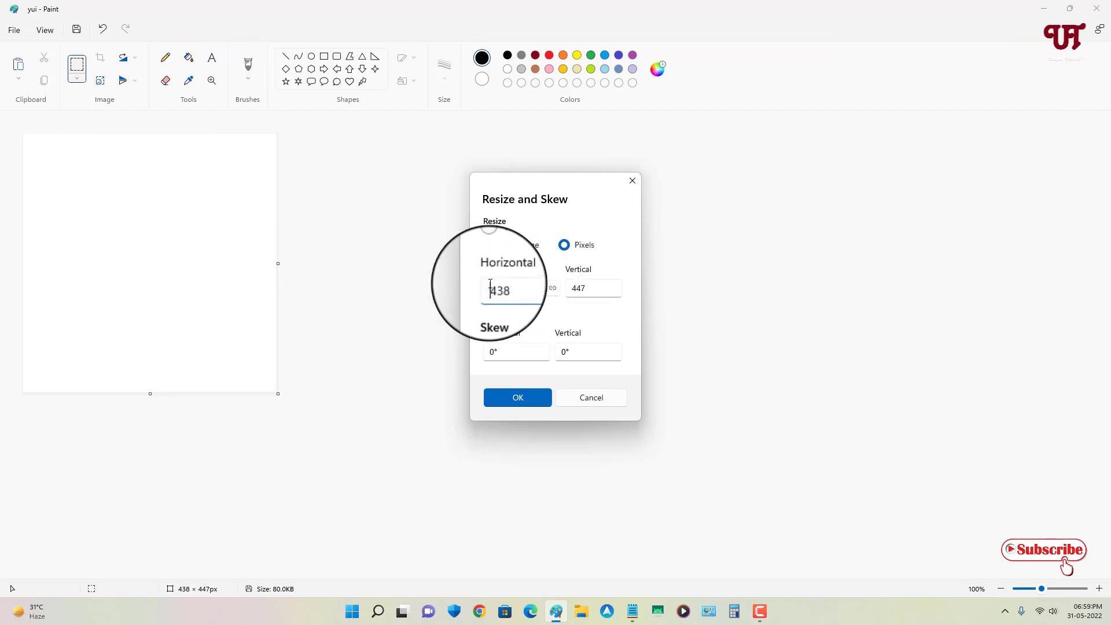
double_click(512, 288)
type("413")
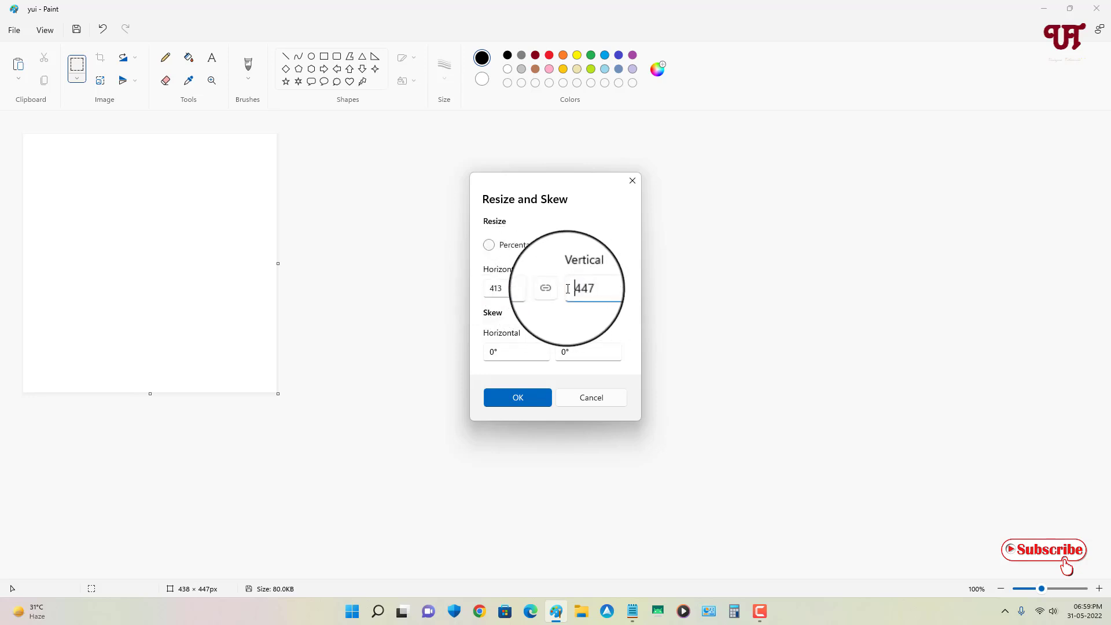
double_click(590, 288)
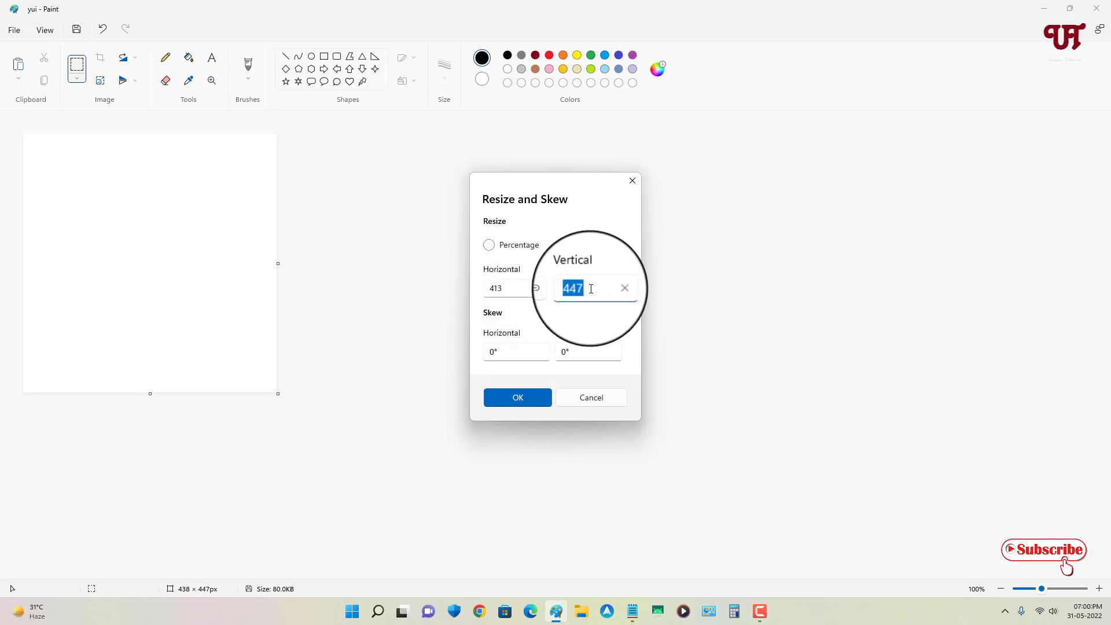
type("531")
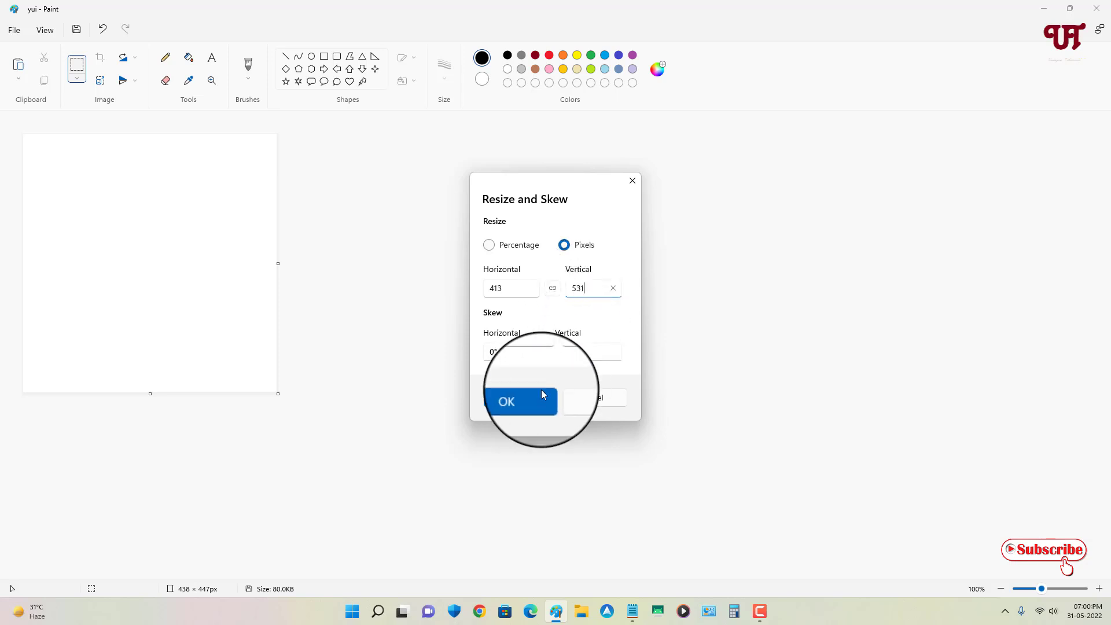
left_click(539, 400)
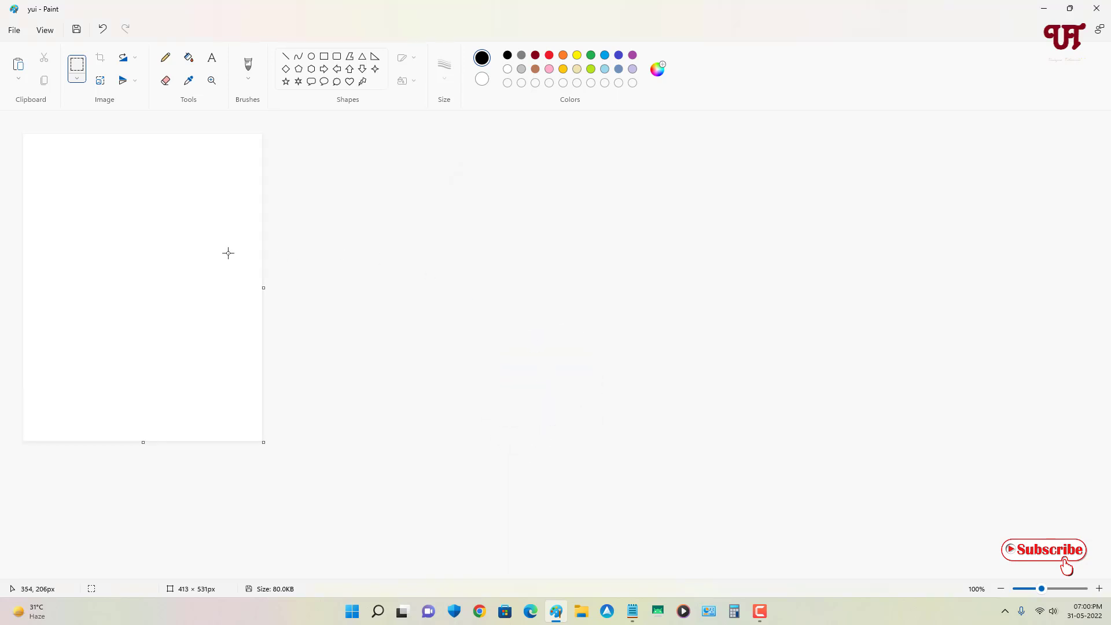
key("ctrl+v")
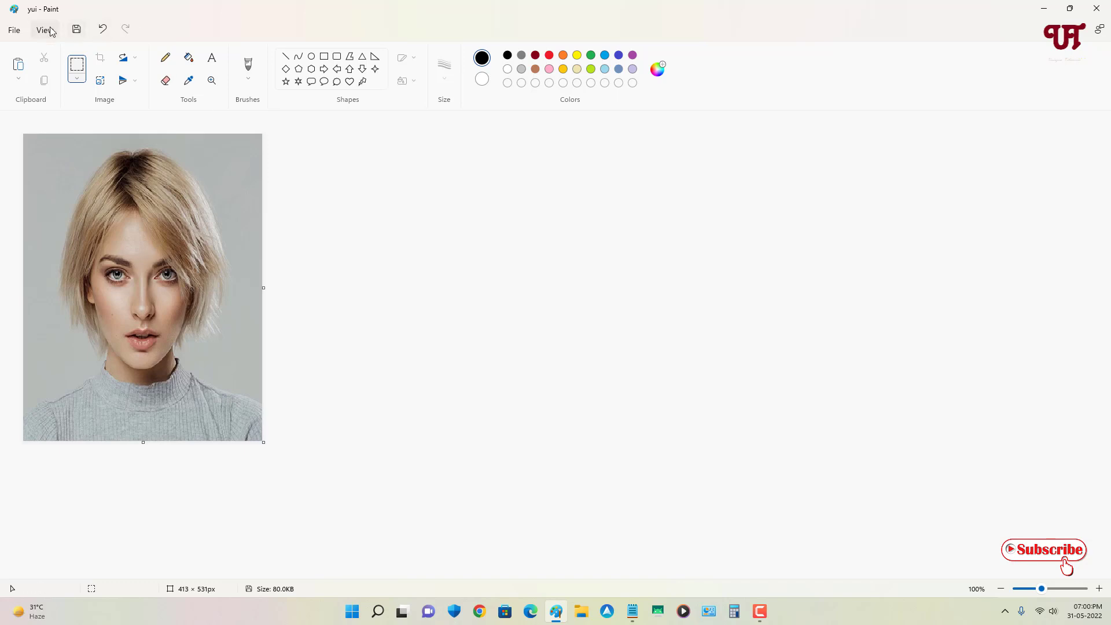
- Save the portrait to the Desktop as a PNG named "passport photo" and close Paint
left_click(14, 30)
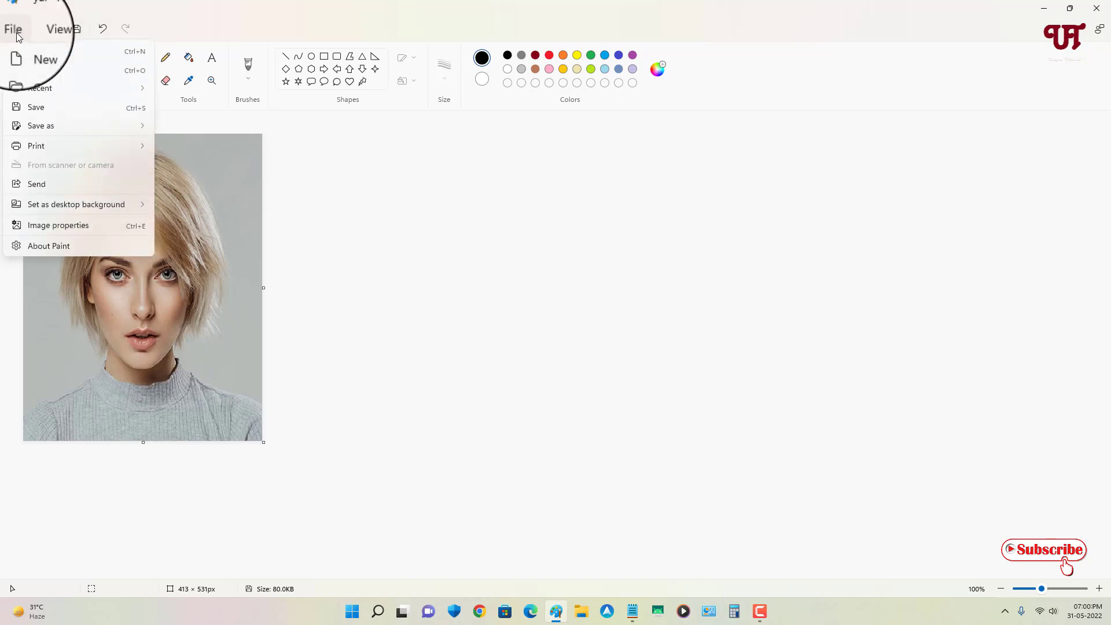
mouse_move(82, 127)
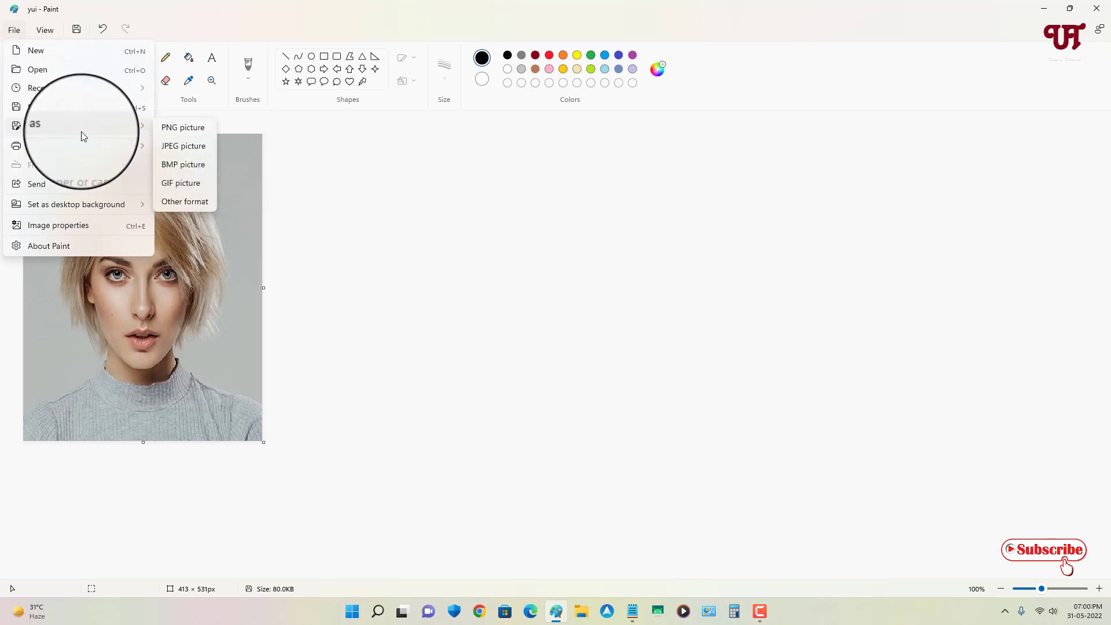
left_click(199, 131)
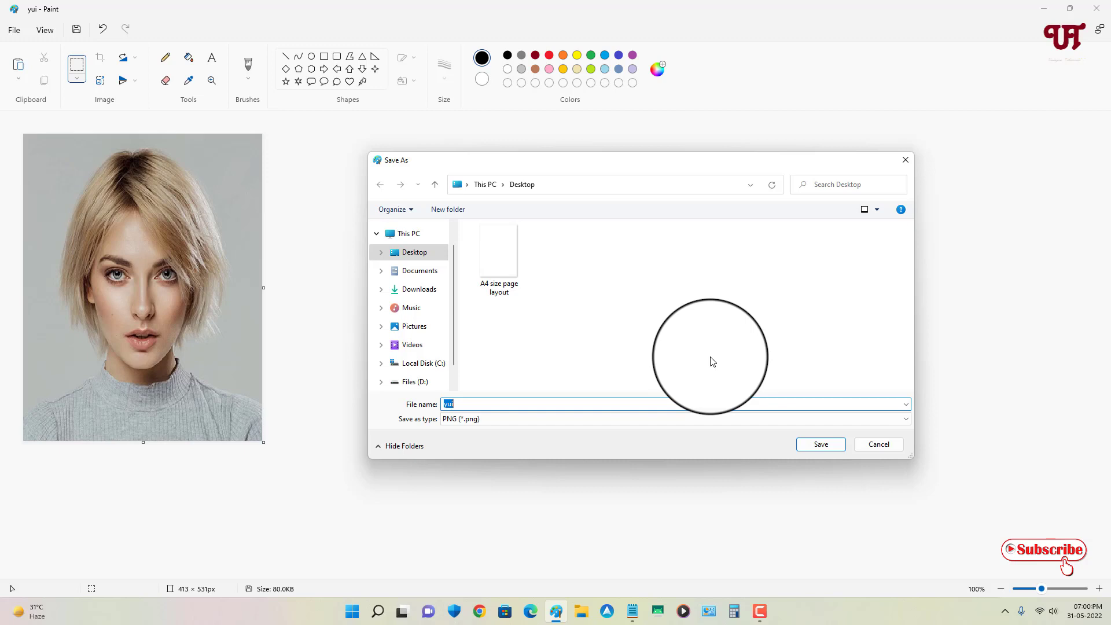
type("passport photo")
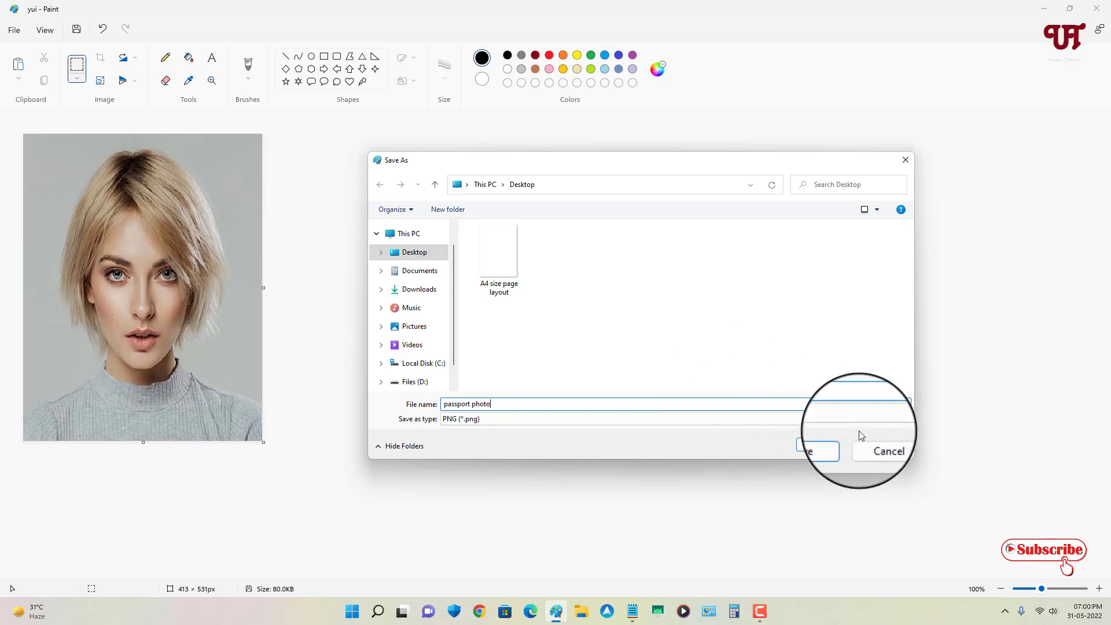
left_click(822, 445)
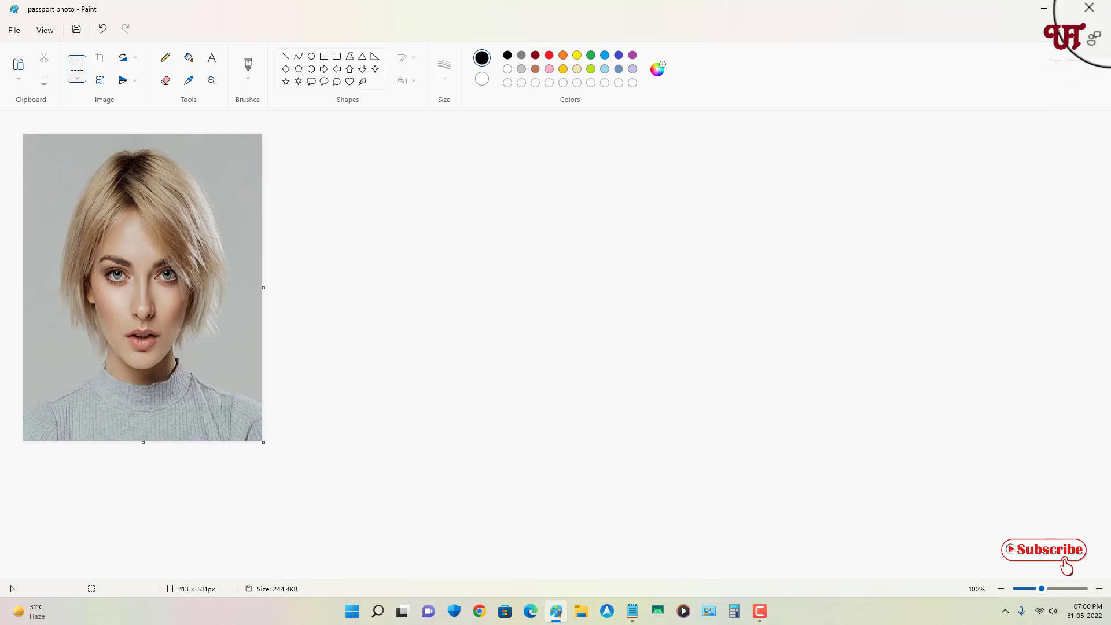
left_click(1088, 8)
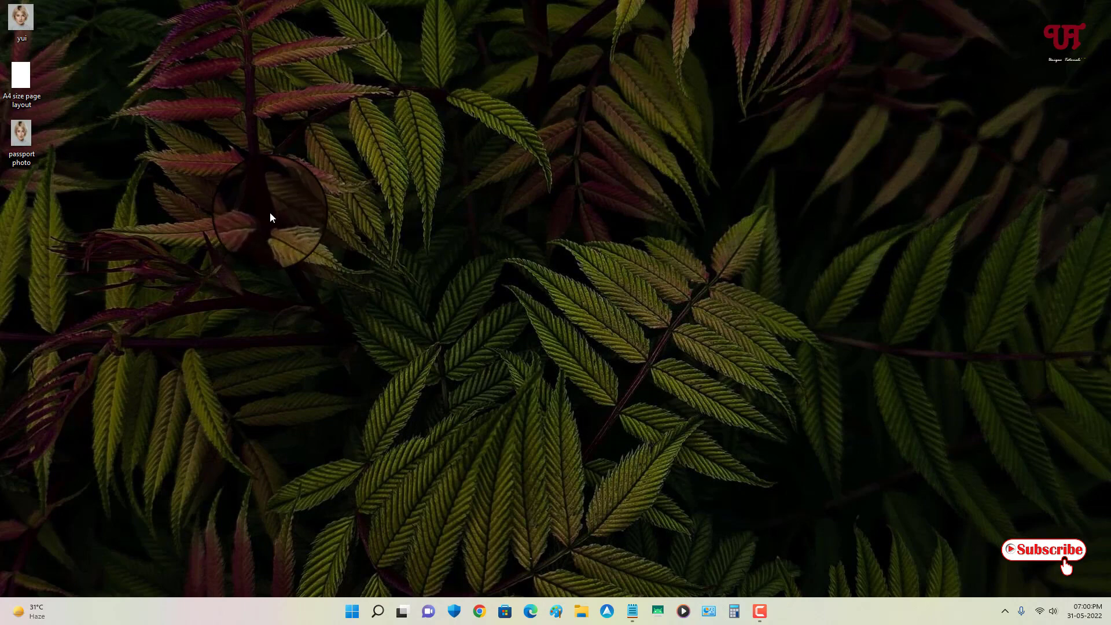
- Open the desktop image "A4 size page layout" in Paint
right_click(19, 99)
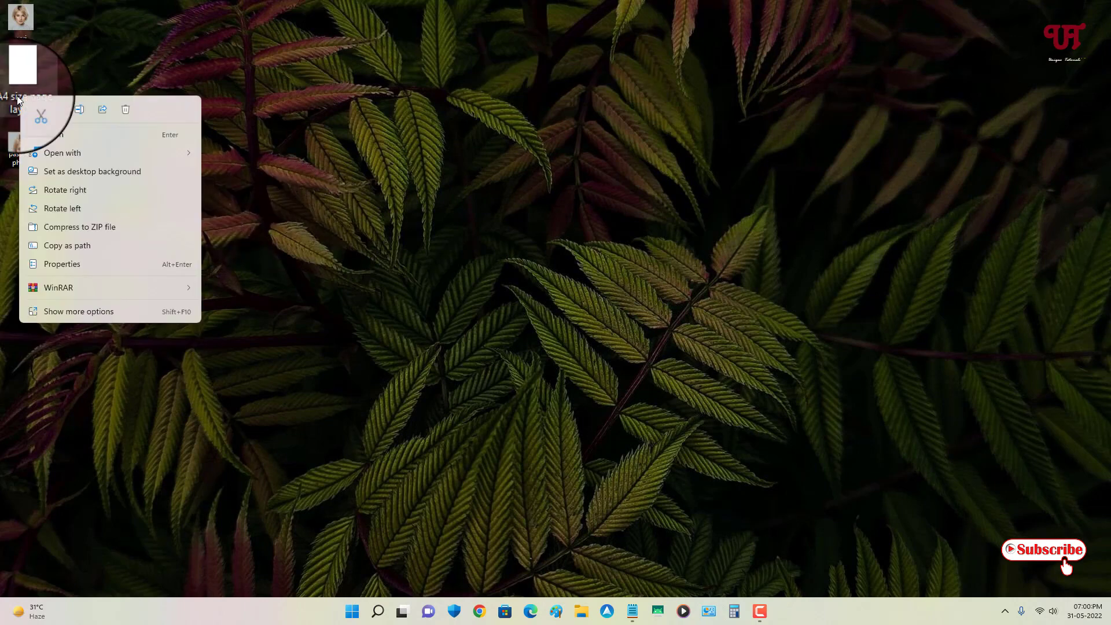
mouse_move(82, 156)
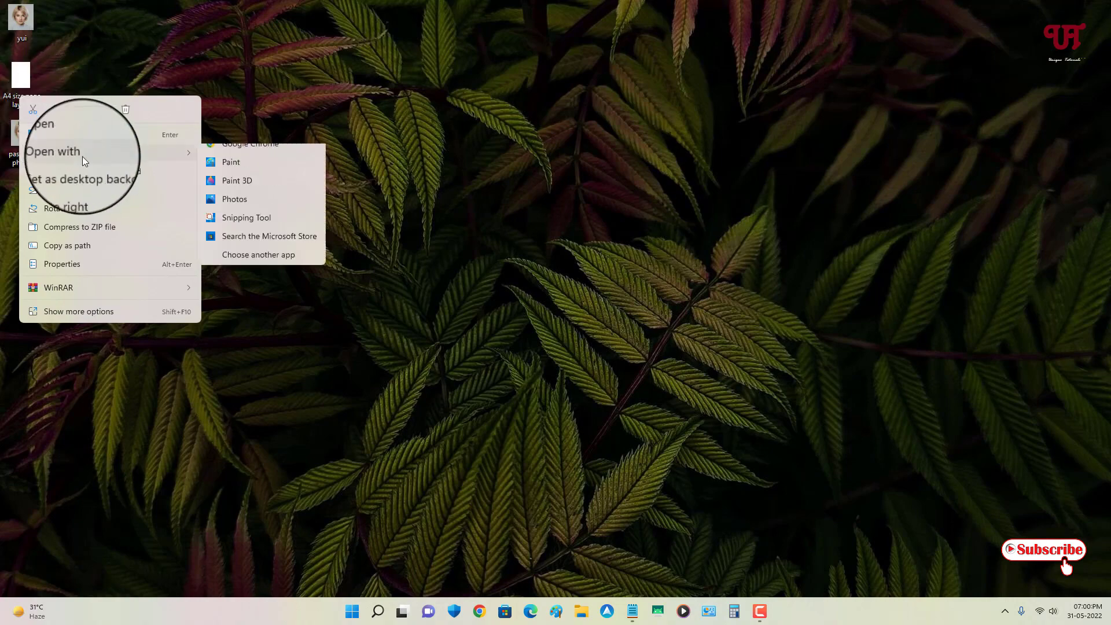
left_click(232, 174)
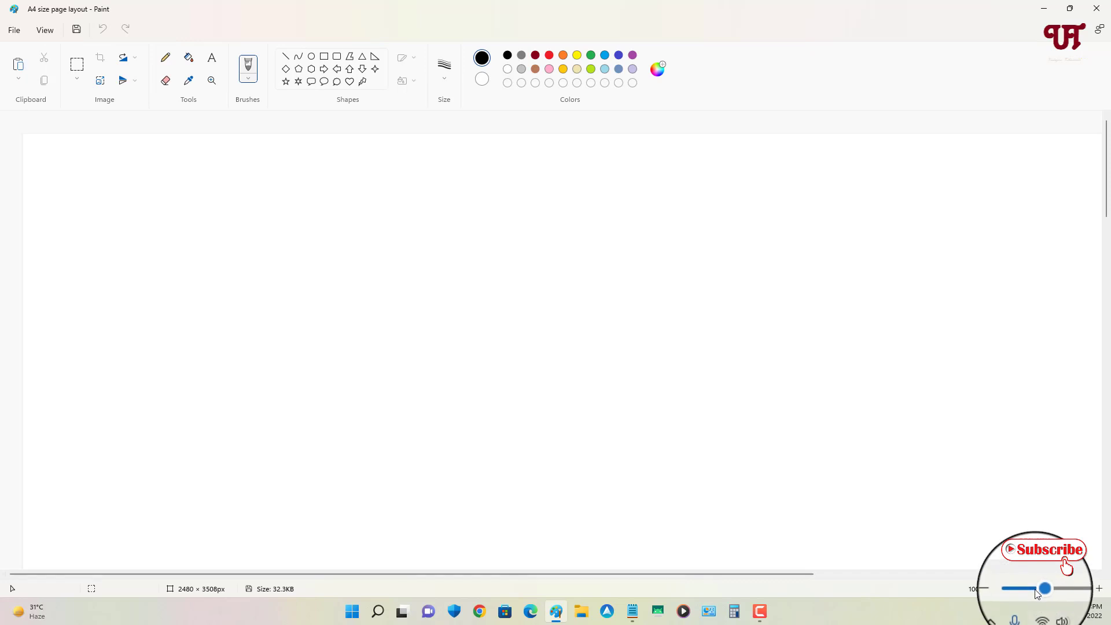
left_click_drag(1033, 593, 1019, 592)
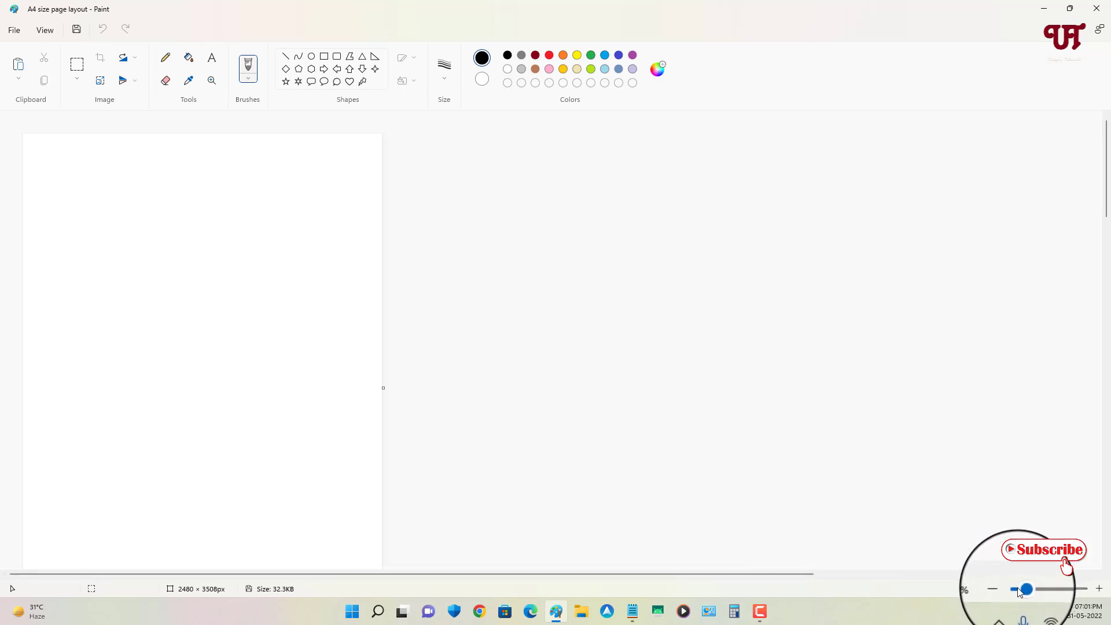
left_click(1016, 589)
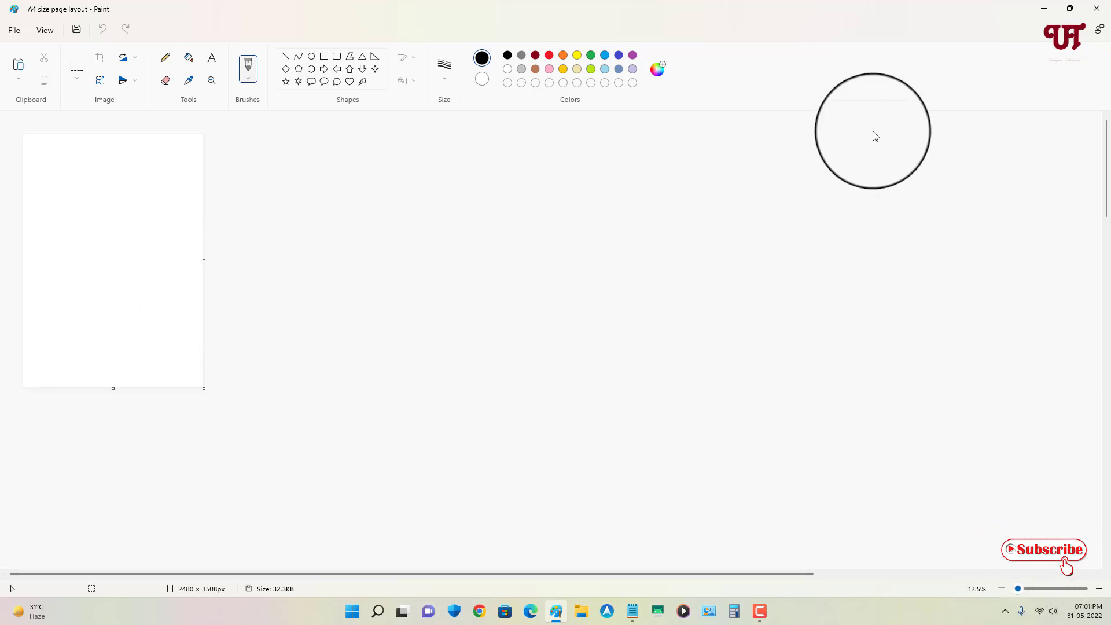
- Minimize the A4 page layout and open the desktop image "passport photo" in a second Paint window
left_click(1042, 9)
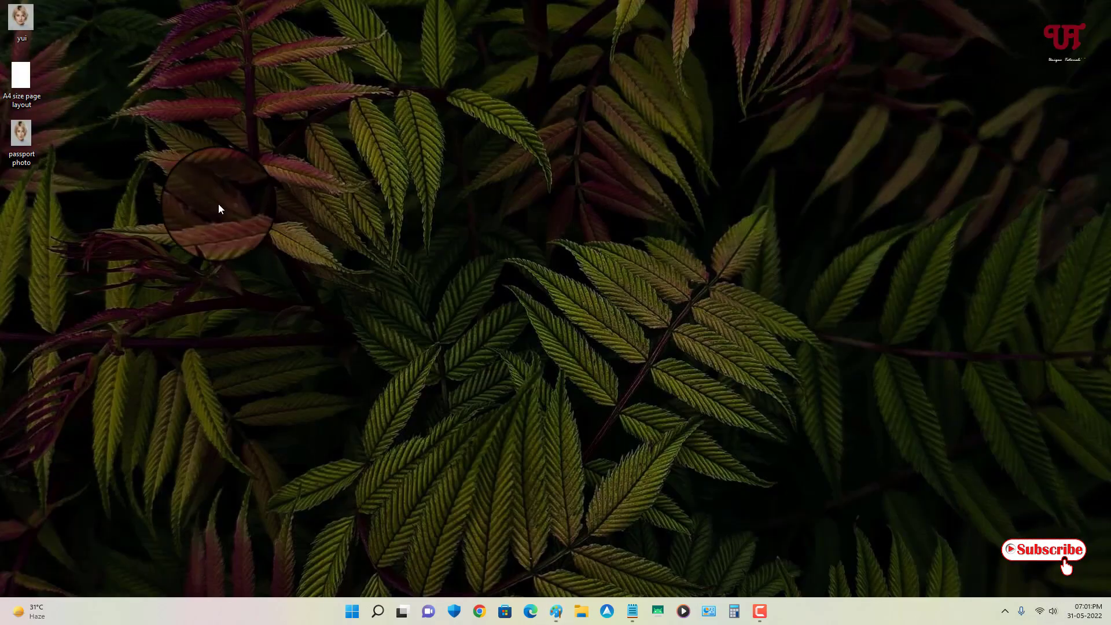
right_click(16, 144)
mouse_move(88, 200)
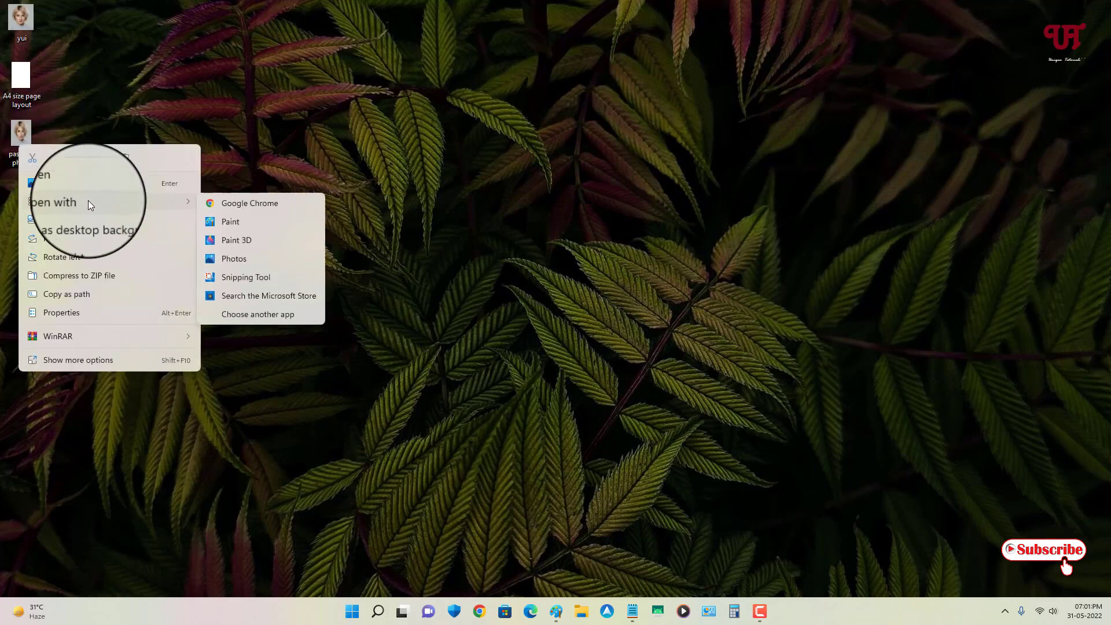
left_click(221, 224)
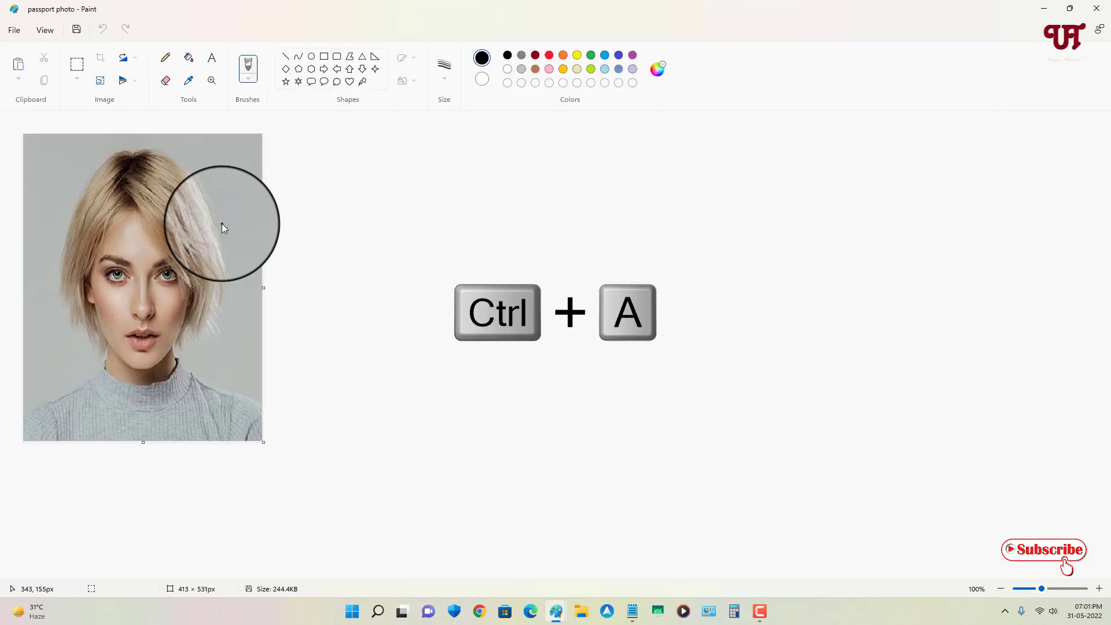
- Cut the entire portrait to the clipboard and close the passport photo file without saving the changes
key("ctrl+a")
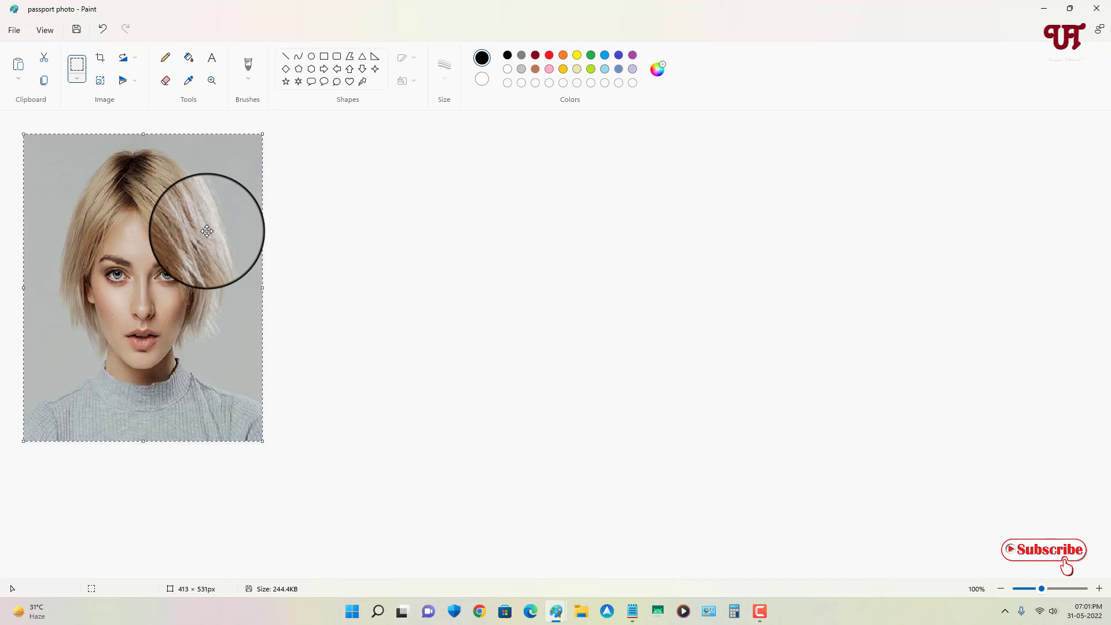
key("ctrl+x")
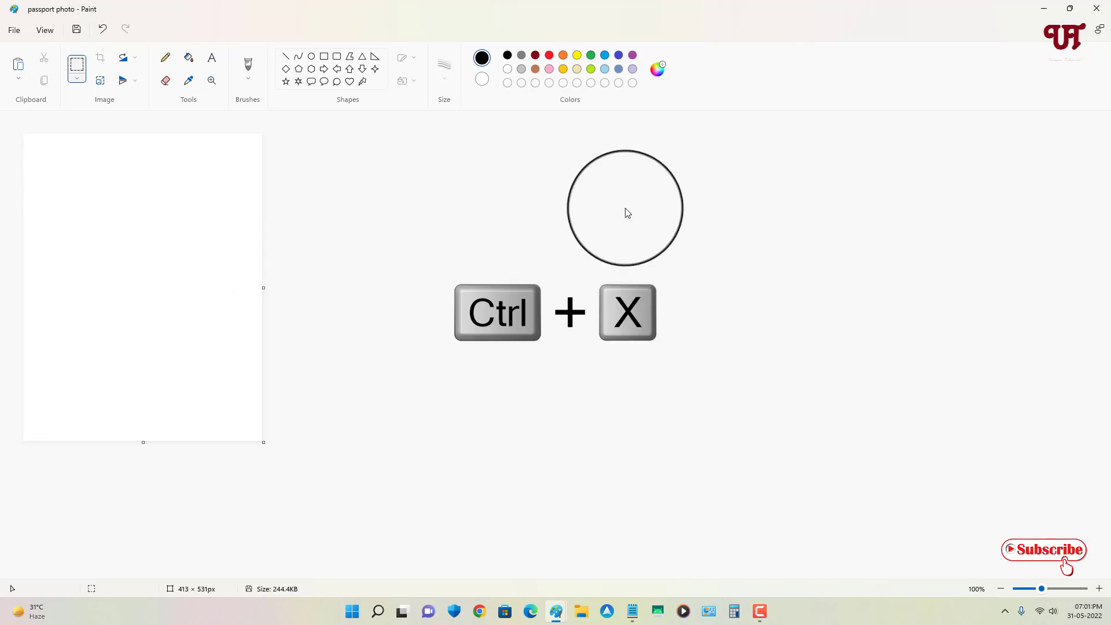
left_click(1105, 4)
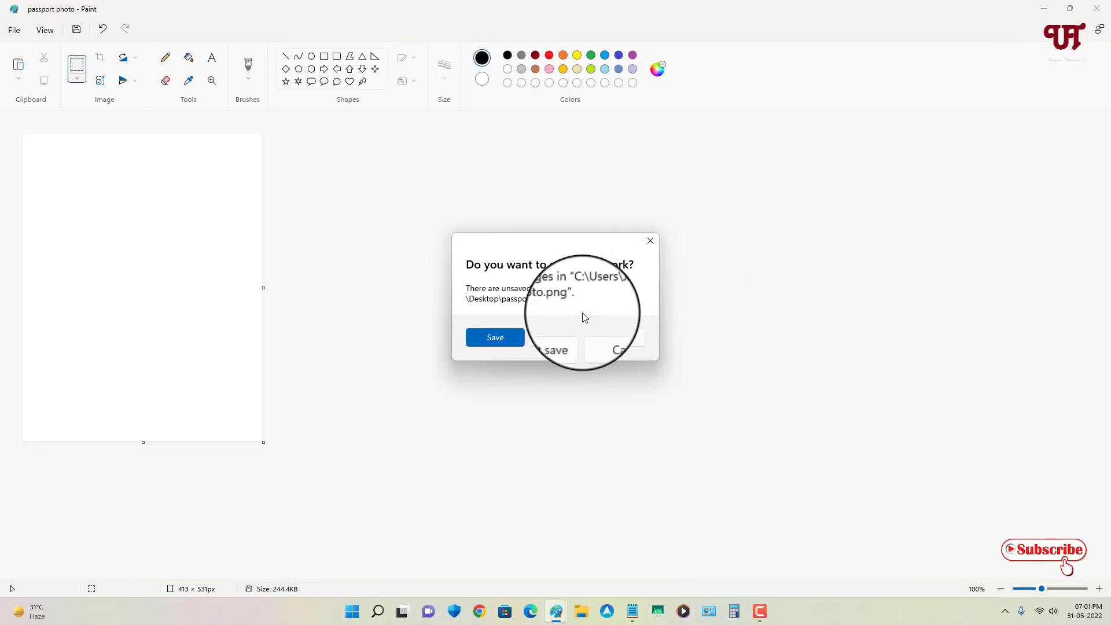
left_click(569, 345)
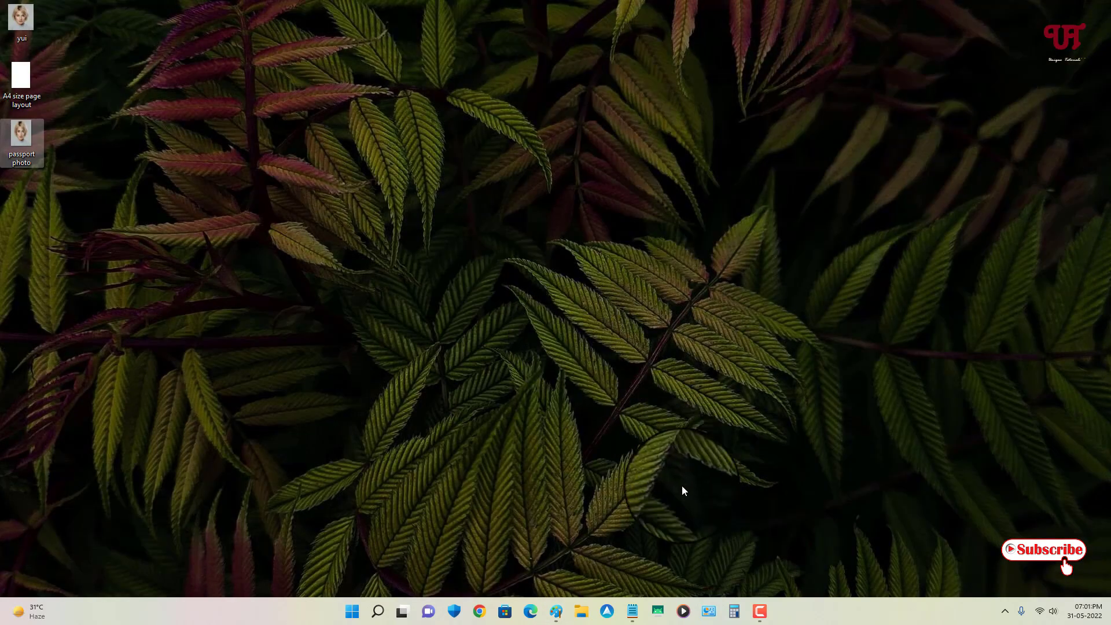
- Return to the A4 size page layout and paste the portrait just inside the page's upper-left corner
left_click(555, 612)
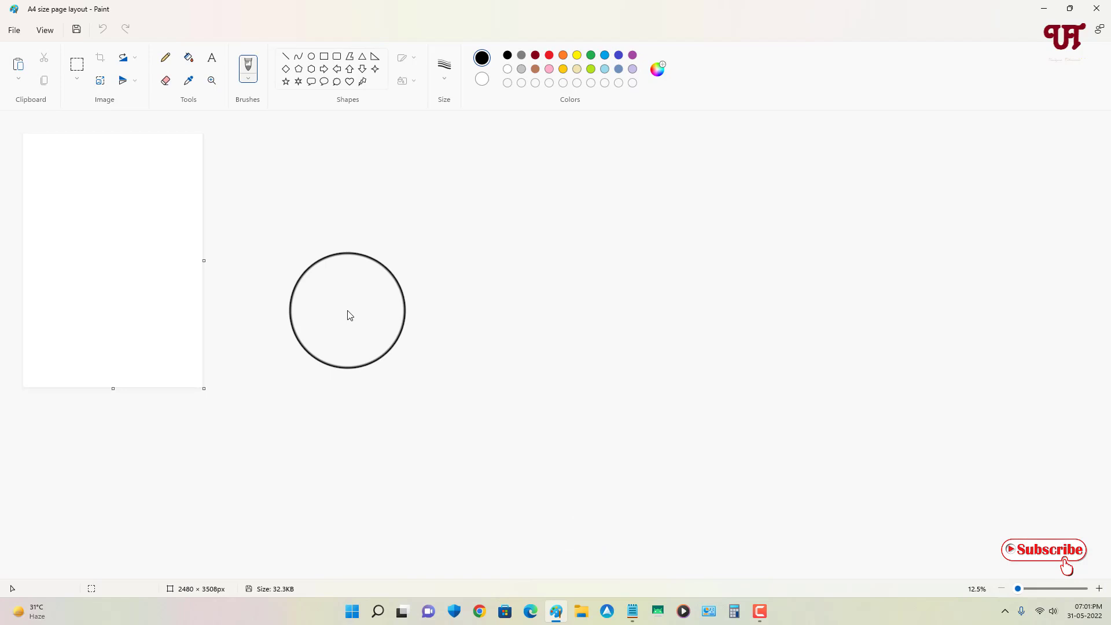
key("ctrl+v")
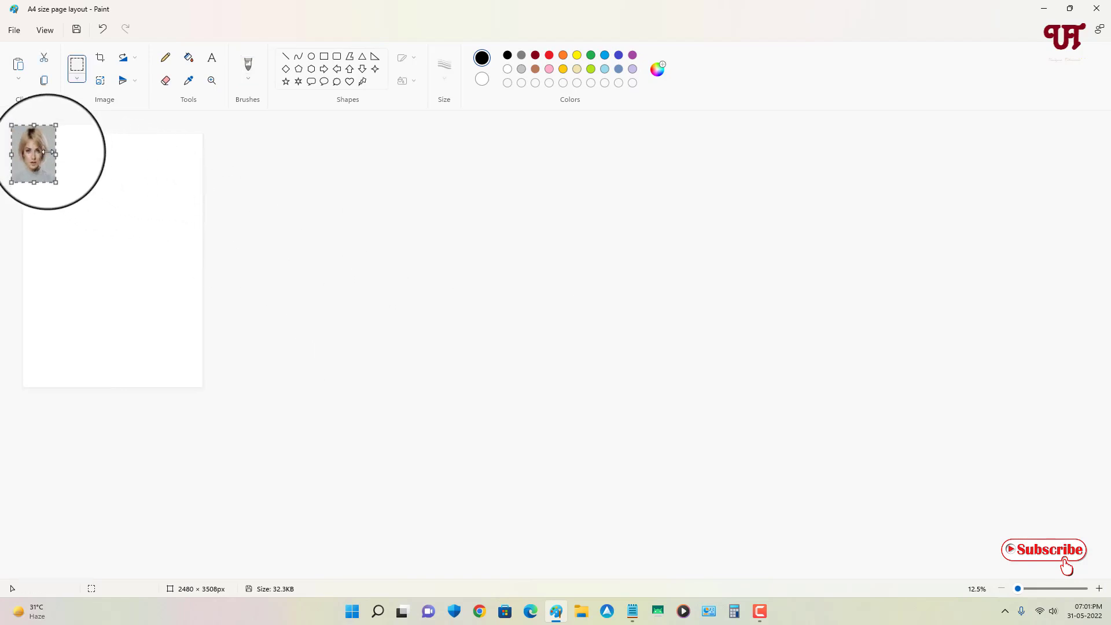
left_click_drag(39, 149, 44, 153)
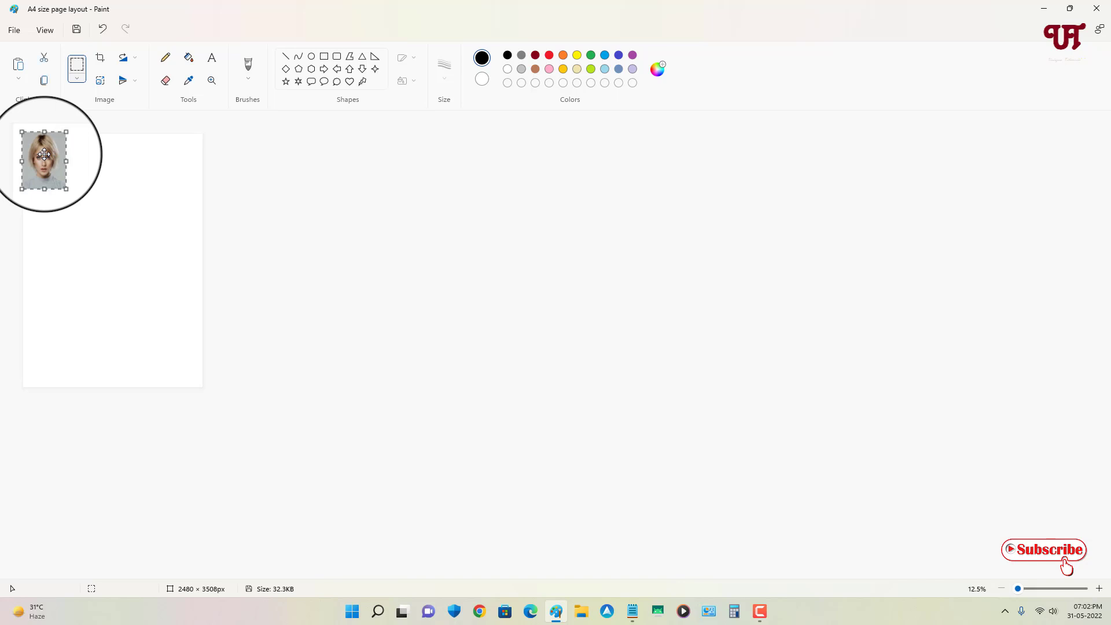
left_click(81, 157)
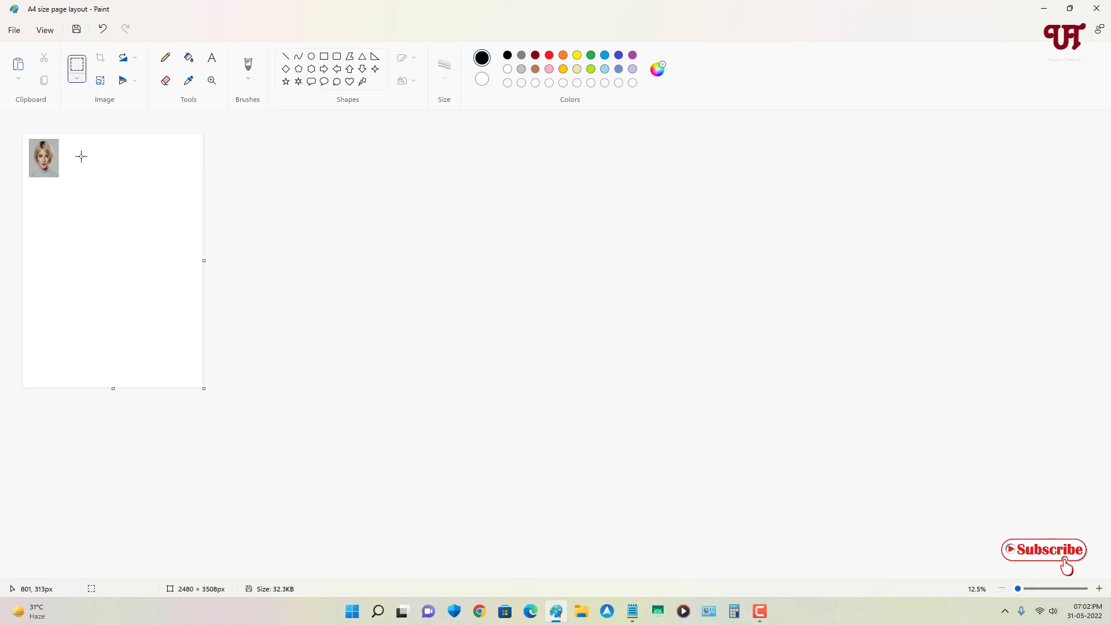
- Paste three more copies of the portrait and line them up beside the first one with narrow, even gaps
key("ctrl+v")
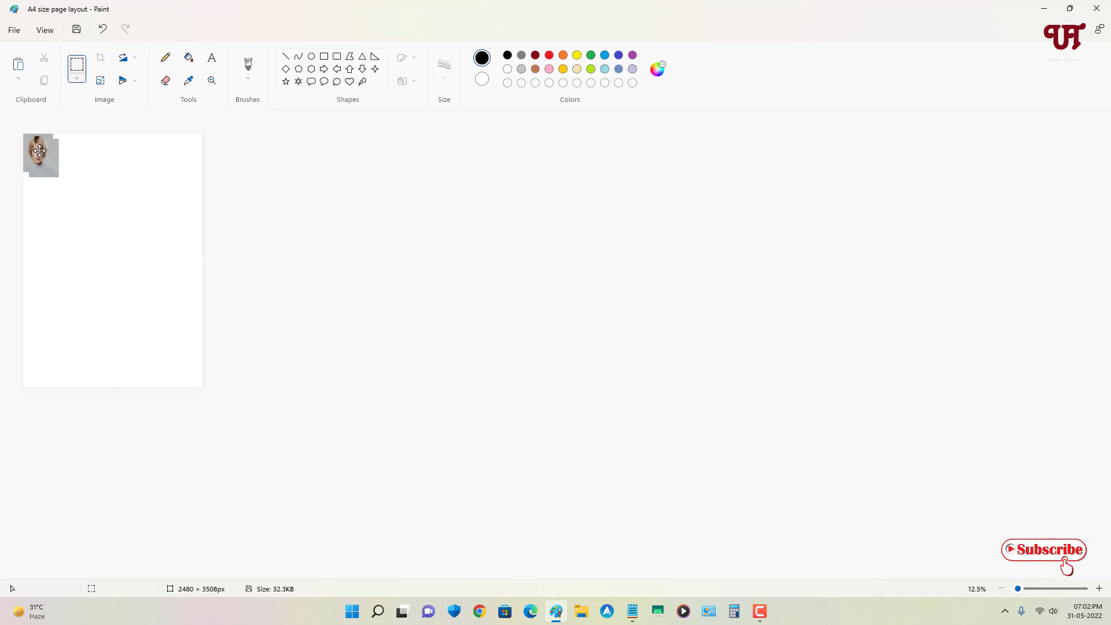
left_click_drag(40, 150, 78, 157)
key("Escape")
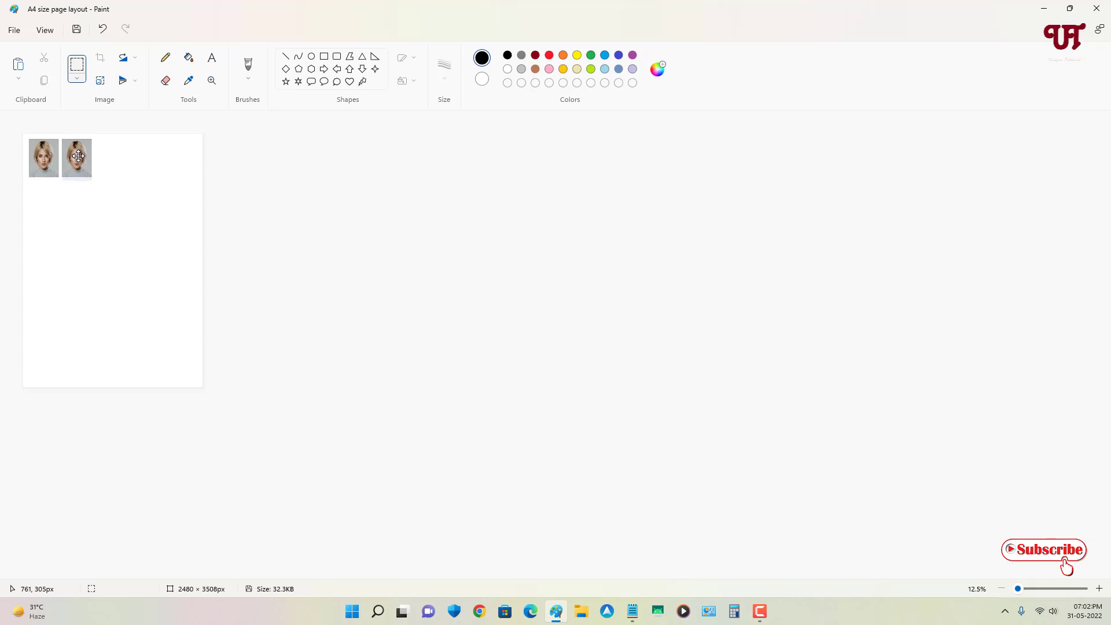
left_click(119, 164)
key("ctrl+v")
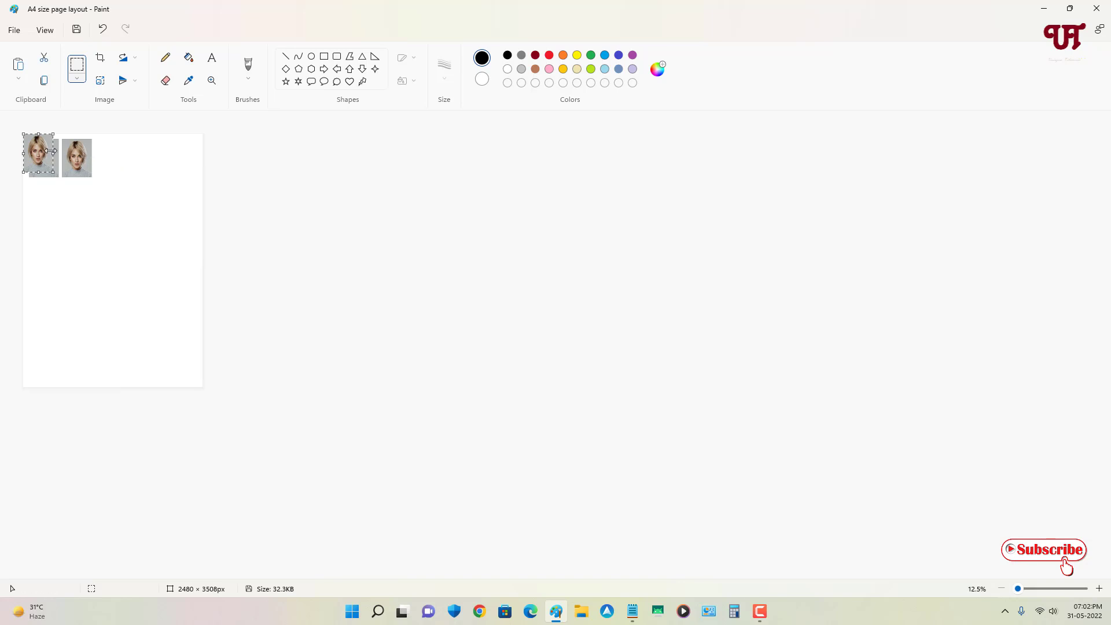
left_click_drag(46, 151, 110, 156)
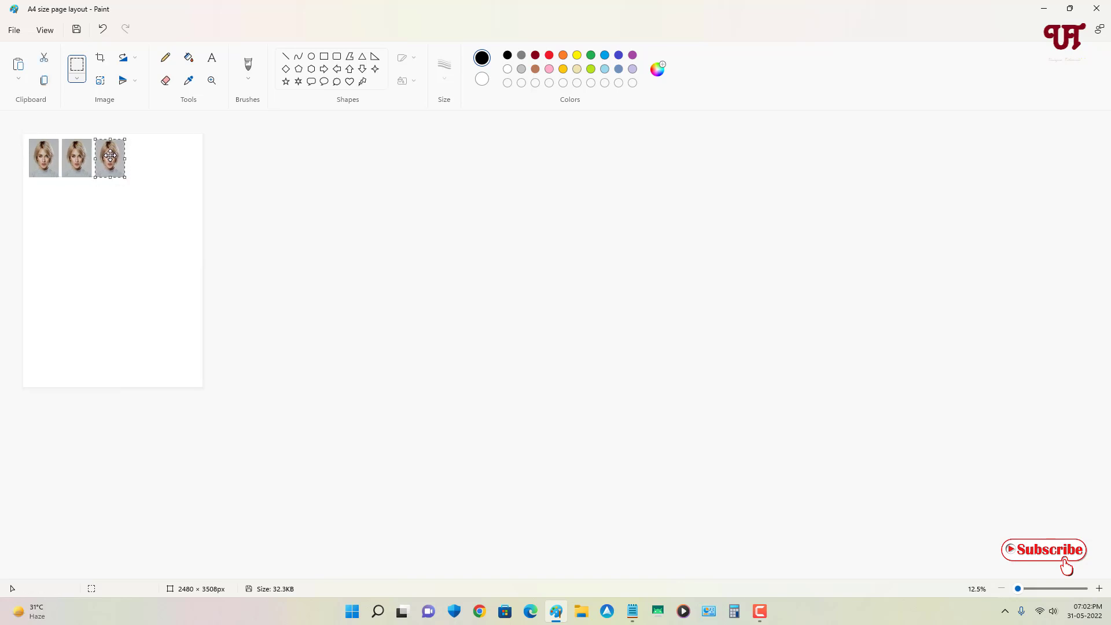
left_click(158, 162)
key("ctrl+v")
left_click_drag(43, 157, 144, 157)
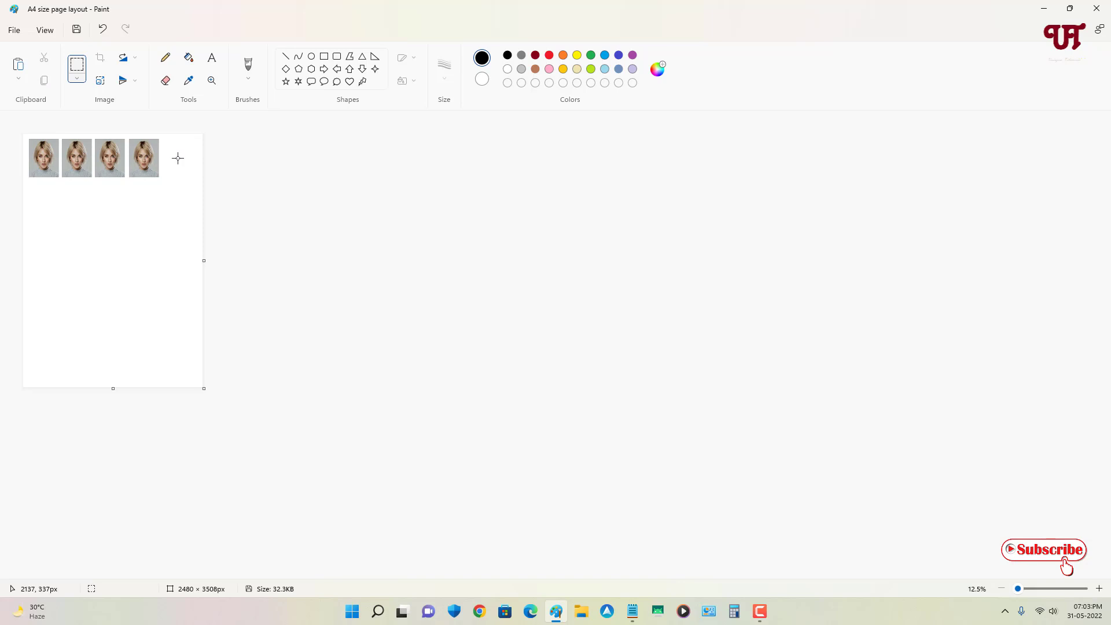
- Paste further portrait copies to complete the top row and add four rows below, forming an evenly spaced grid of 5 × 5 photos
key("ctrl+v")
left_click_drag(44, 157, 177, 286)
key("ctrl+v")
key("ctrl+v")
key("ctrl+v")
key("ctrl+v")
key("ctrl+v")
left_click_drag(43, 157, 44, 329)
key("ctrl+v")
left_click_drag(43, 157, 77, 329)
key("ctrl+v")
left_click_drag(43, 157, 144, 329)
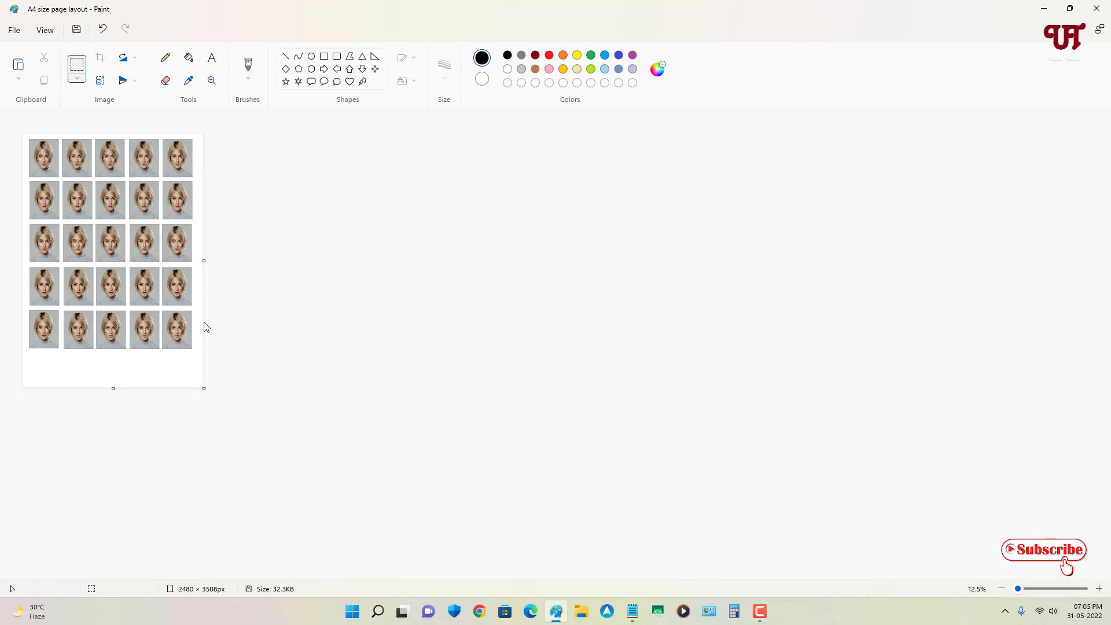
- Save the filled page to the Desktop as a PNG named "passport photo in A4" and close Paint
left_click(14, 30)
mouse_move(61, 127)
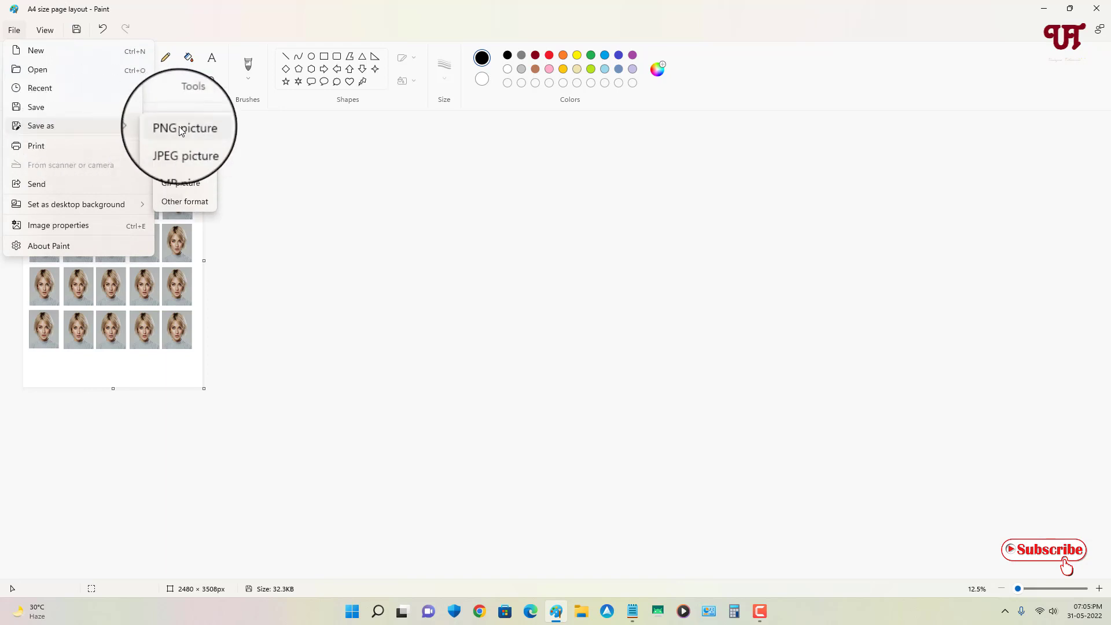
left_click(181, 128)
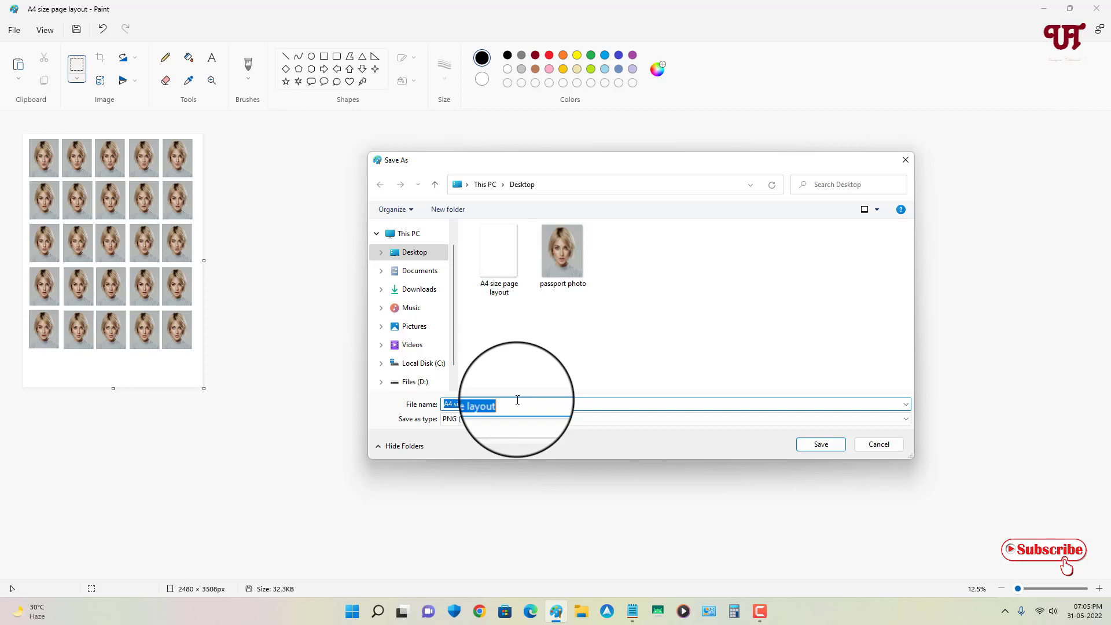
type("passport photo in A4")
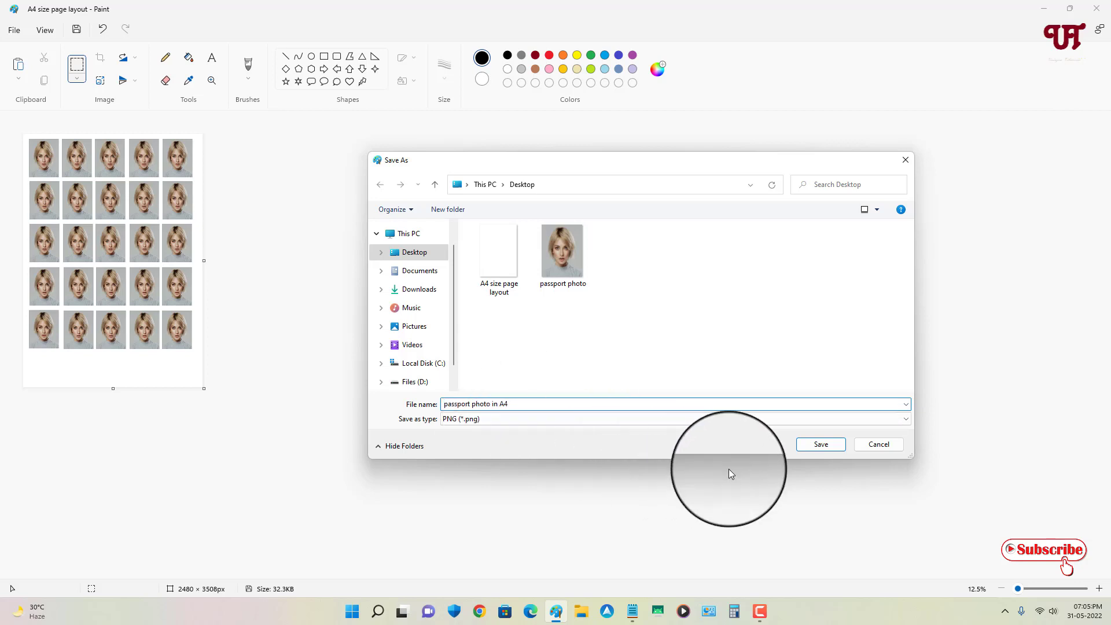
left_click(811, 446)
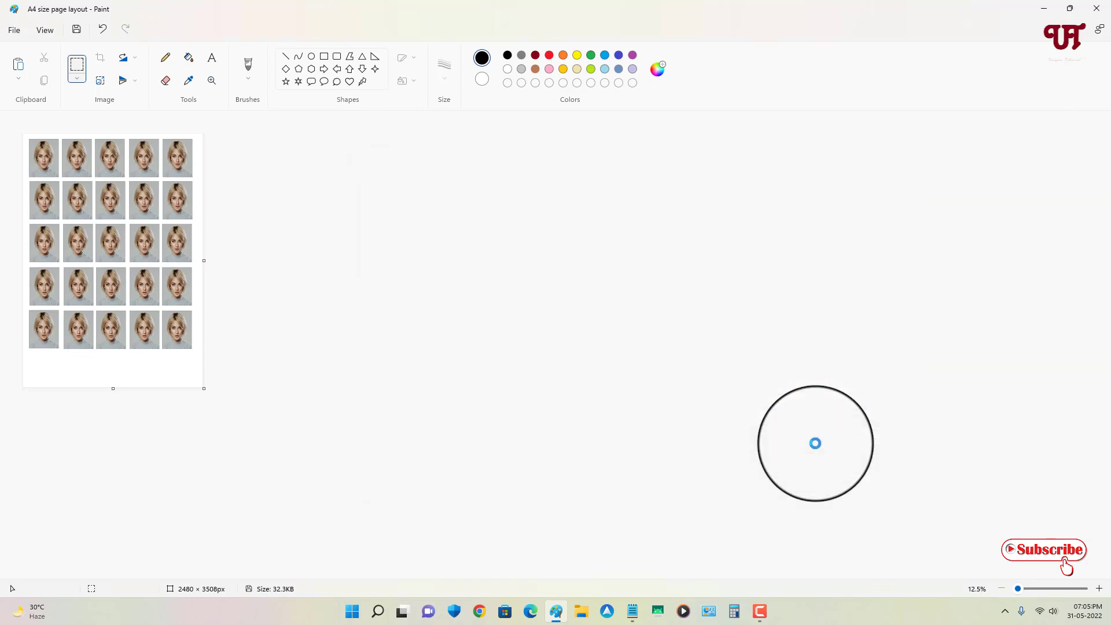
left_click(1096, 9)
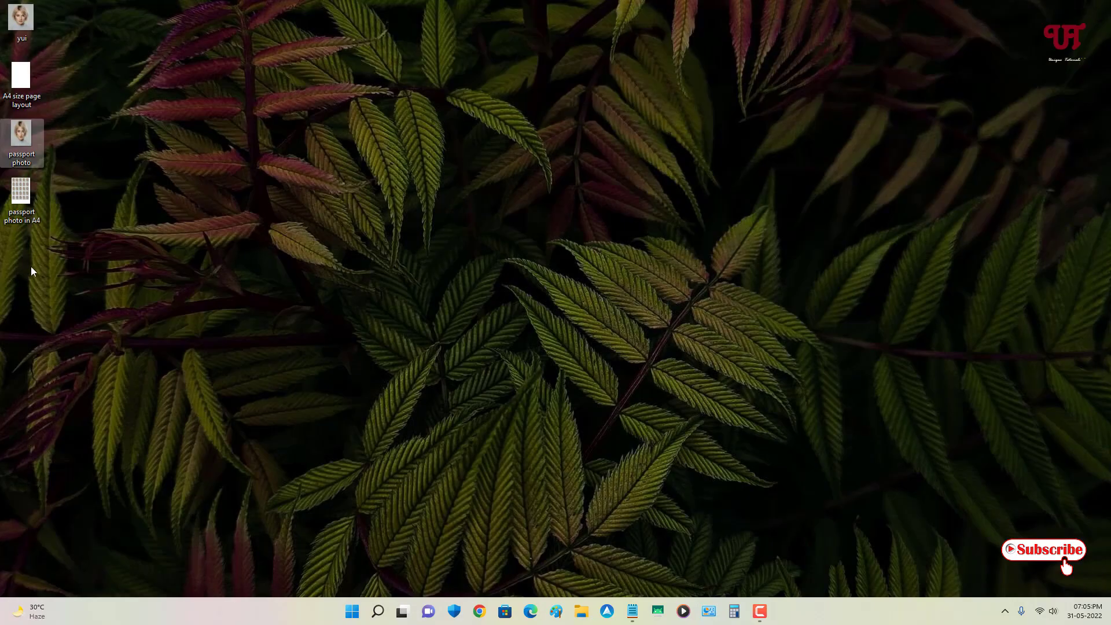
- Open "passport photo in A4" in the maximized Photos viewer, inspect the photo grid up close, and close the viewer
double_click(19, 216)
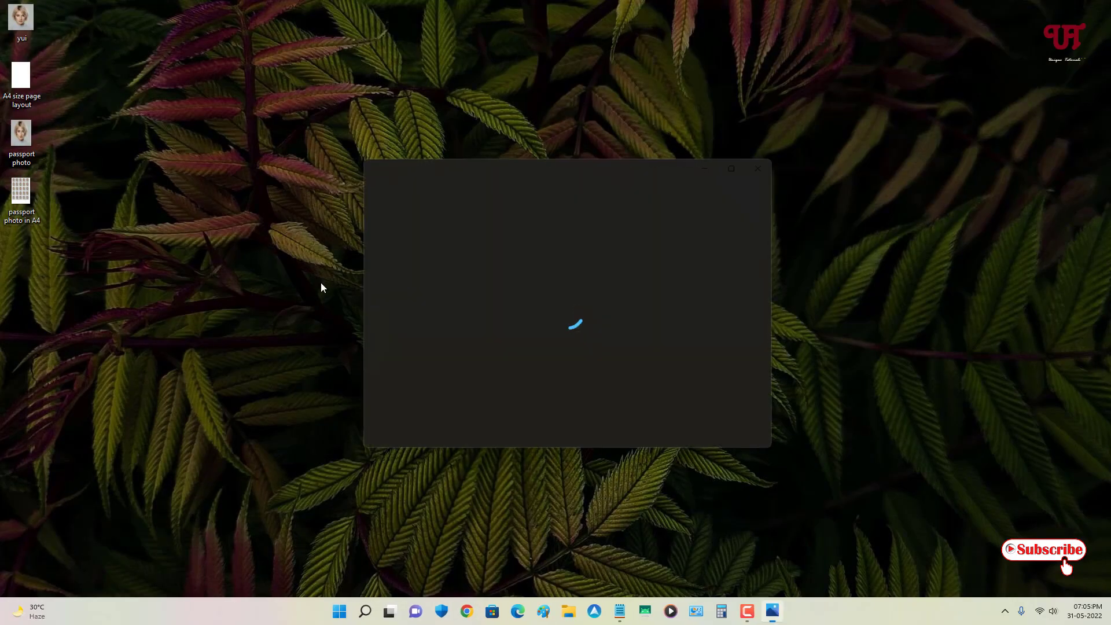
left_click(730, 168)
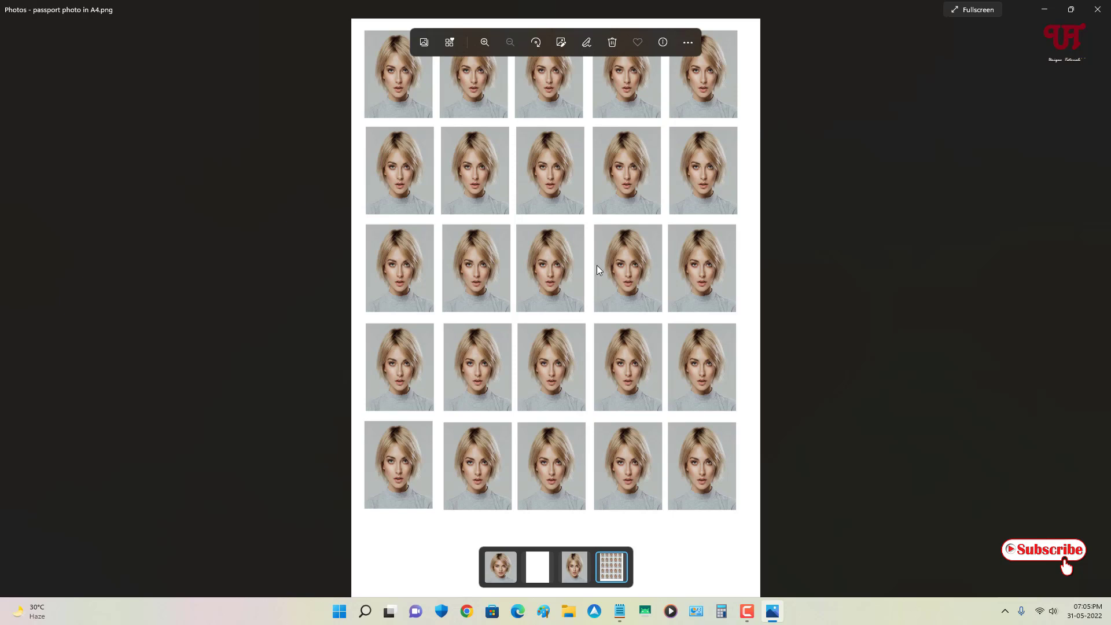
scroll(579, 219, "up", 3)
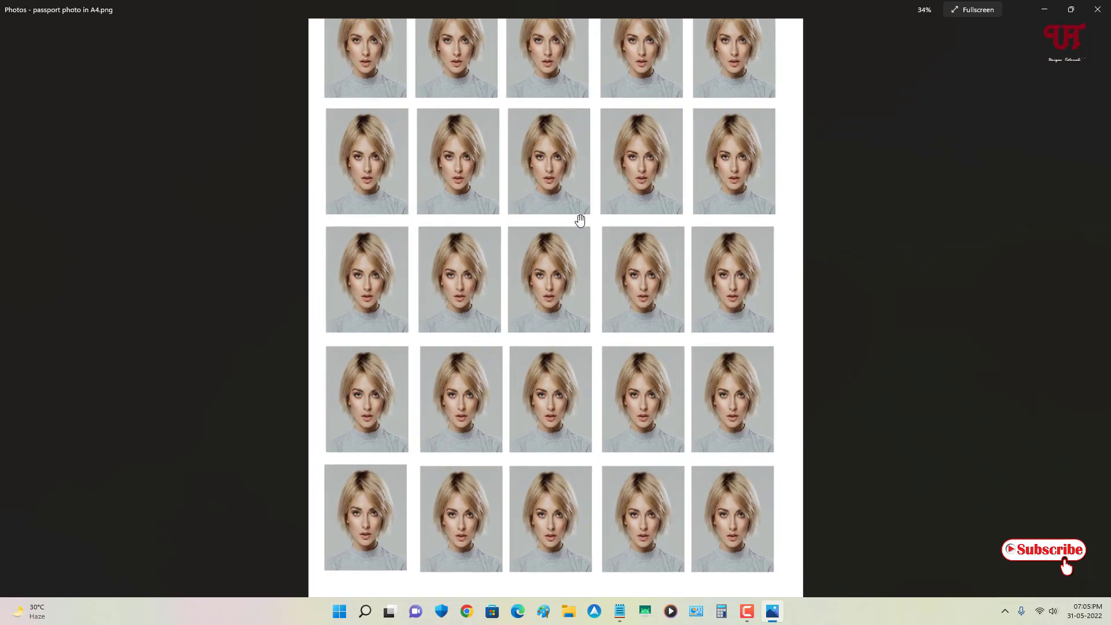
scroll(580, 219, "down", 3)
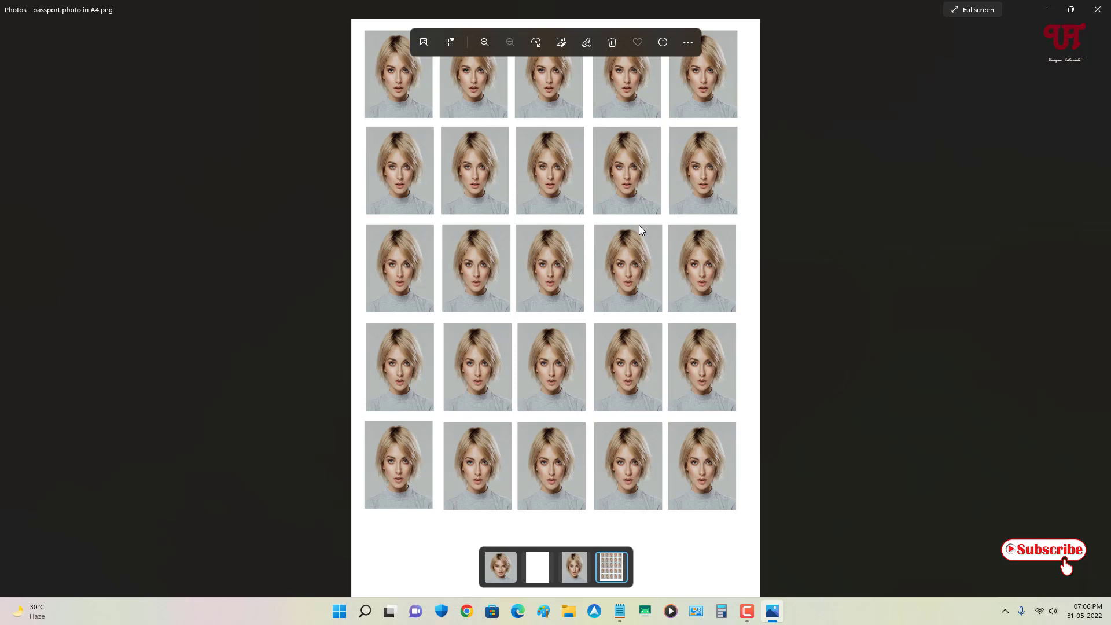
left_click(1096, 9)
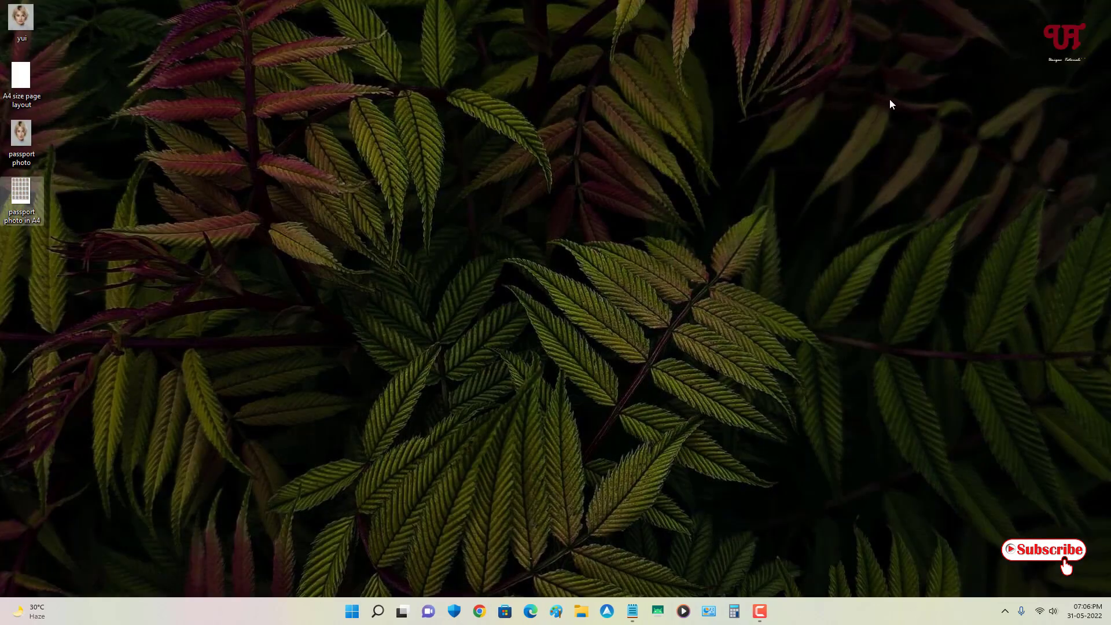